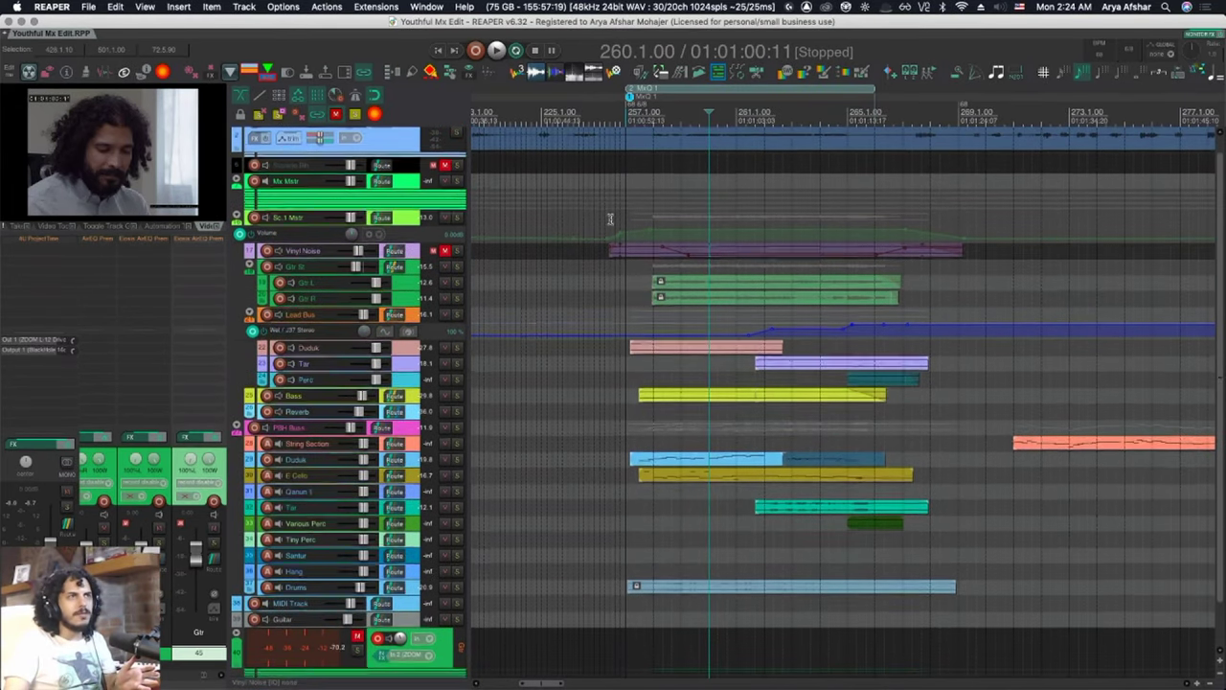
- Scroll the arrange view up and down to inspect the lower tracks, E Cello through Drums
scroll(609, 218, "down", 2)
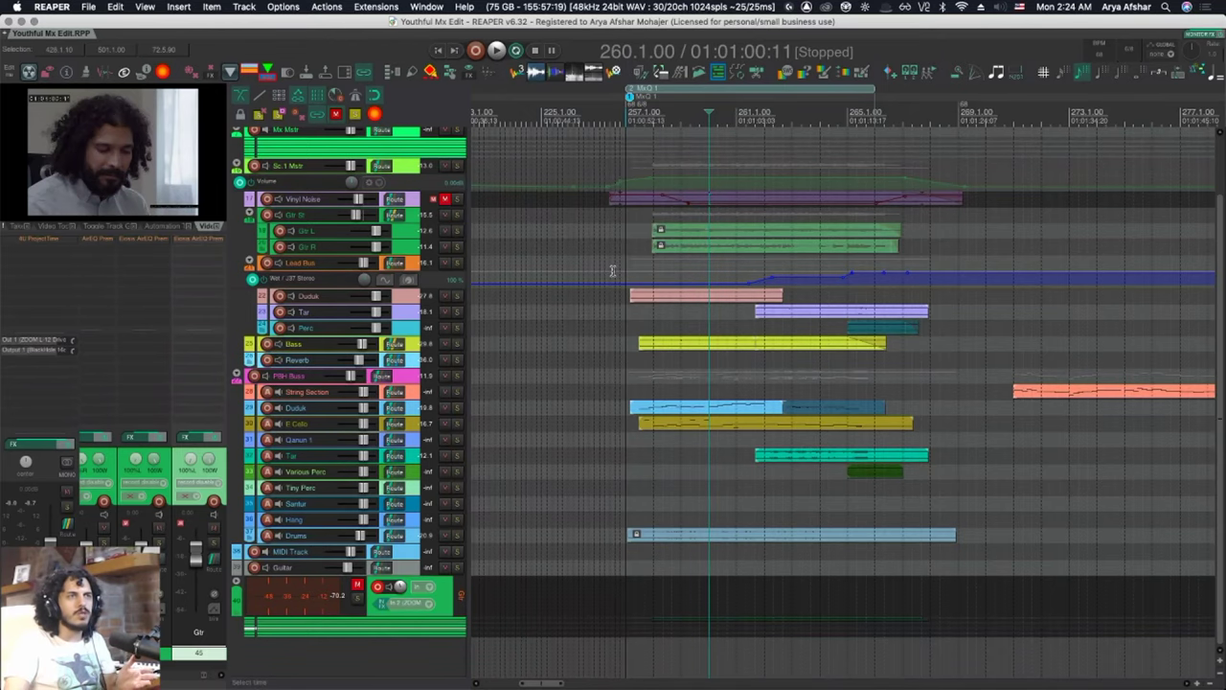
scroll(614, 284, "up", 1)
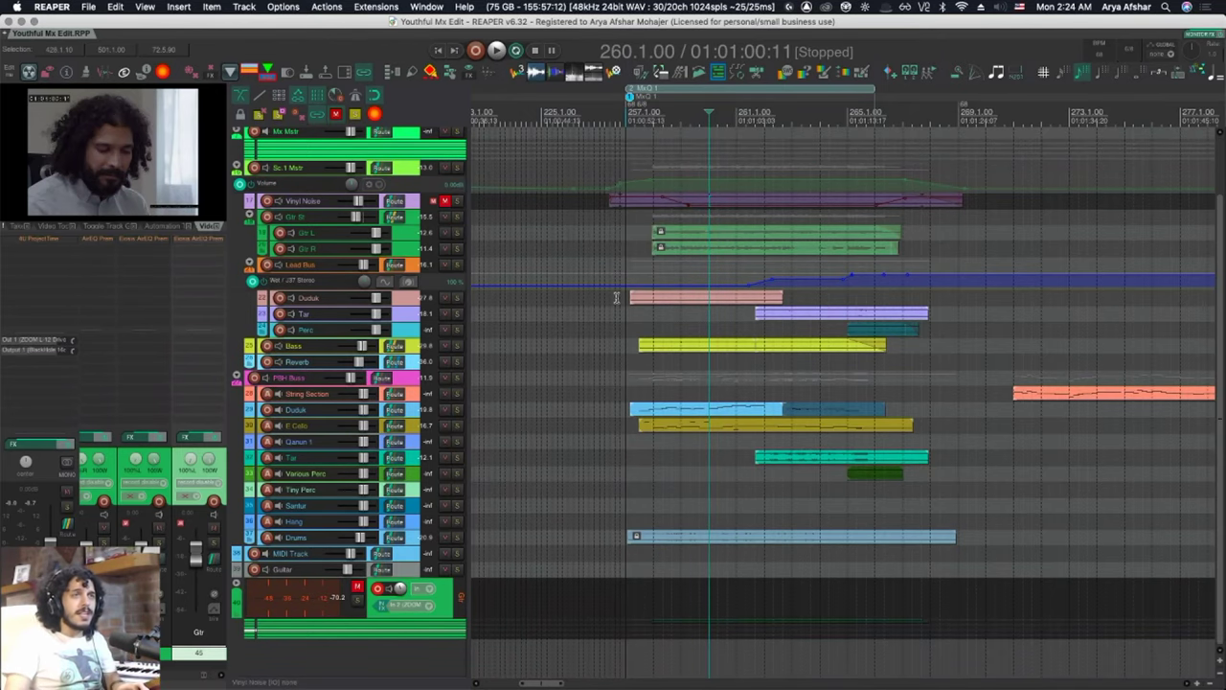
scroll(620, 302, "up", 3)
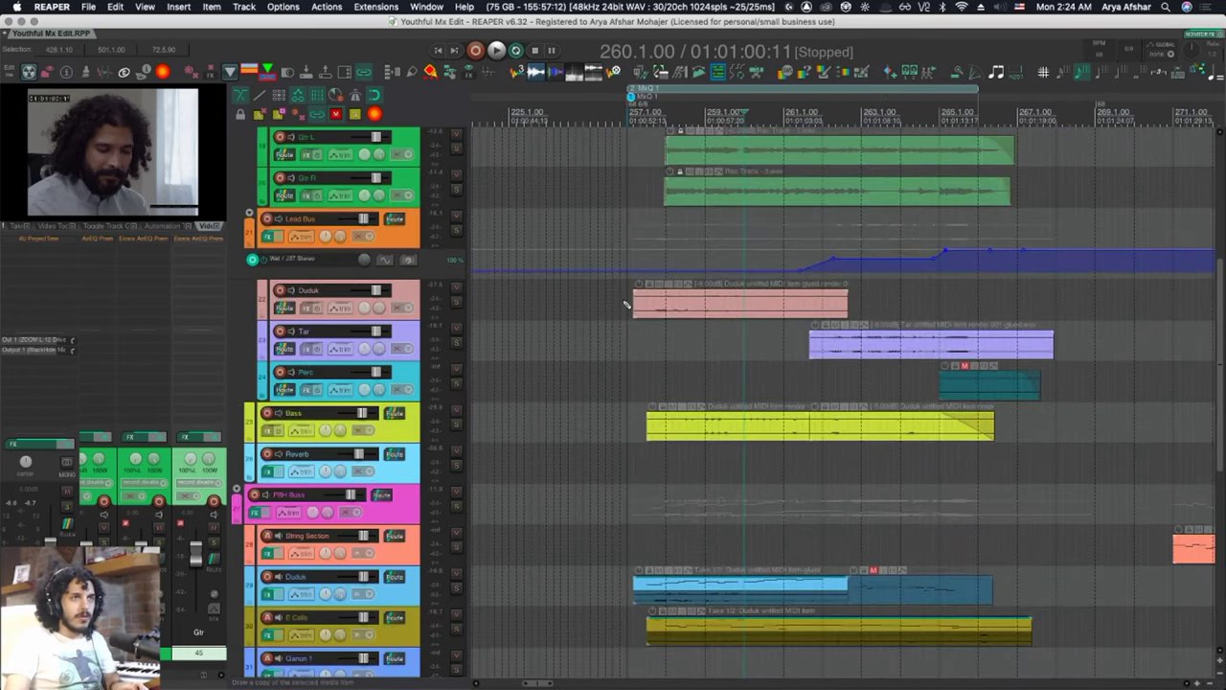
scroll(671, 316, "down", 3)
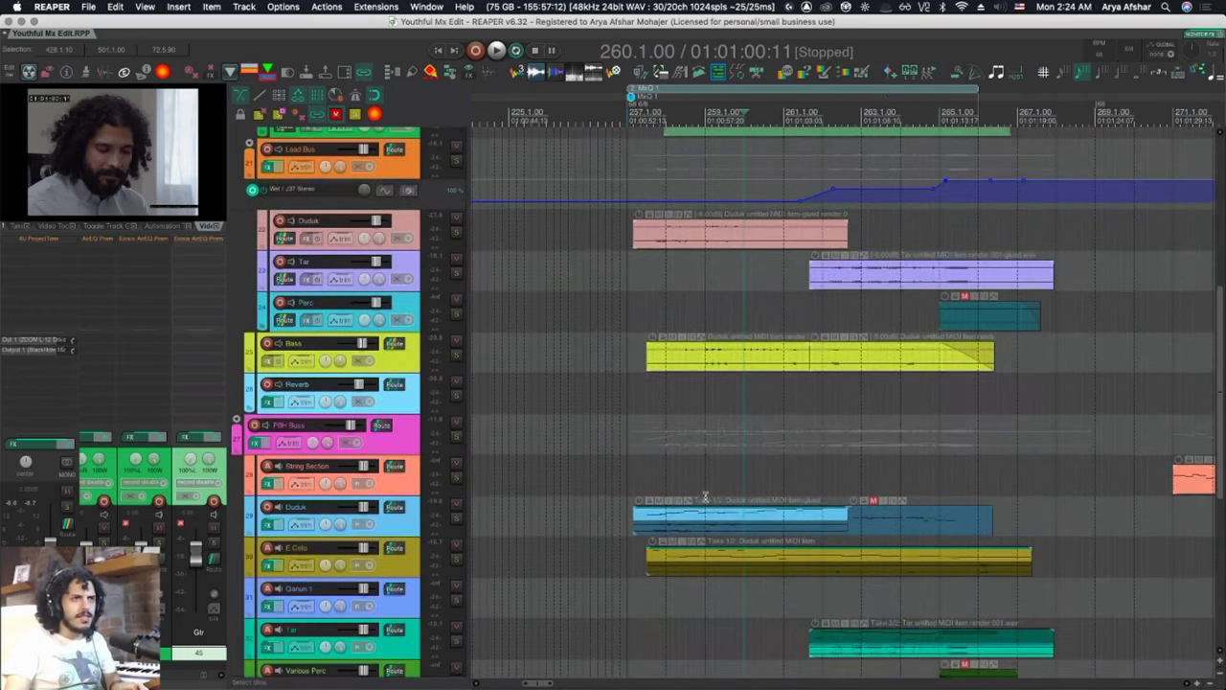
scroll(623, 529, "down", 10)
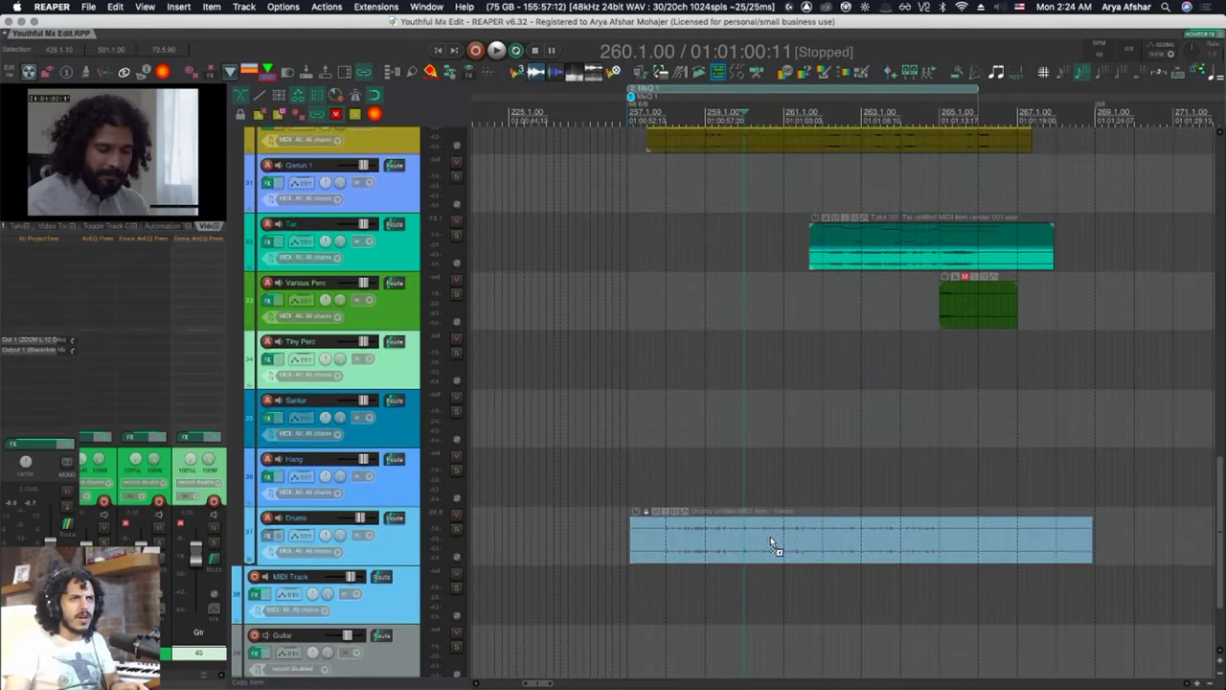
scroll(771, 536, "up", 2)
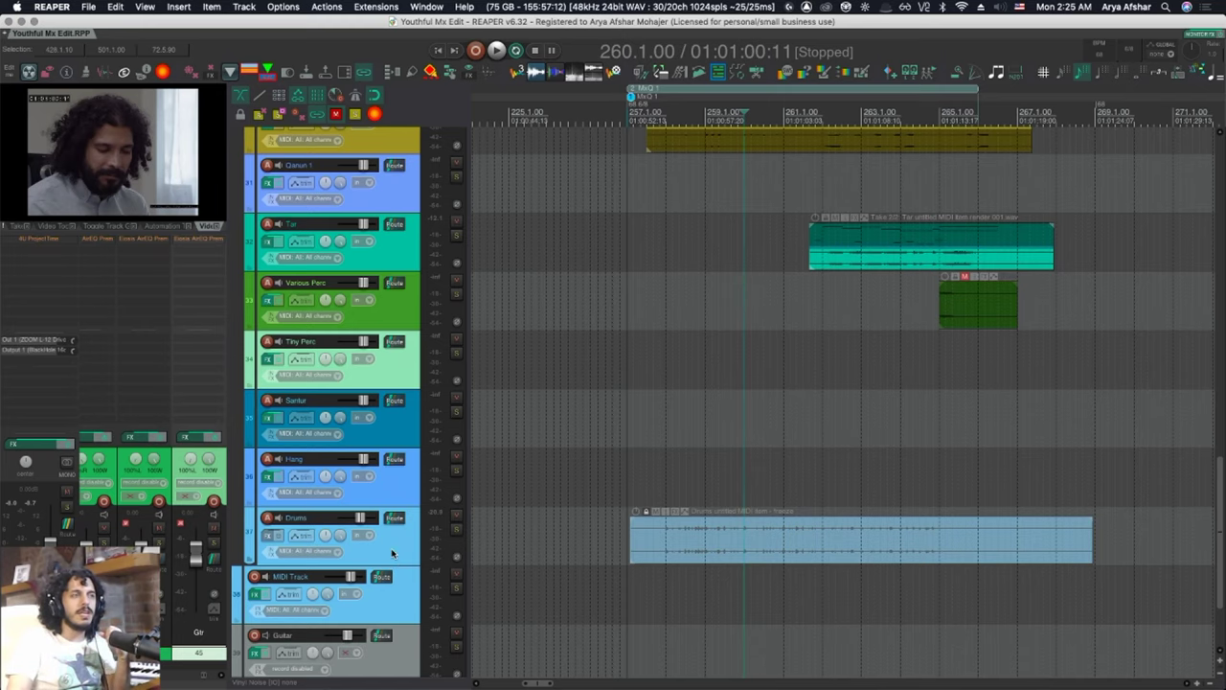
scroll(456, 496, "up", 1)
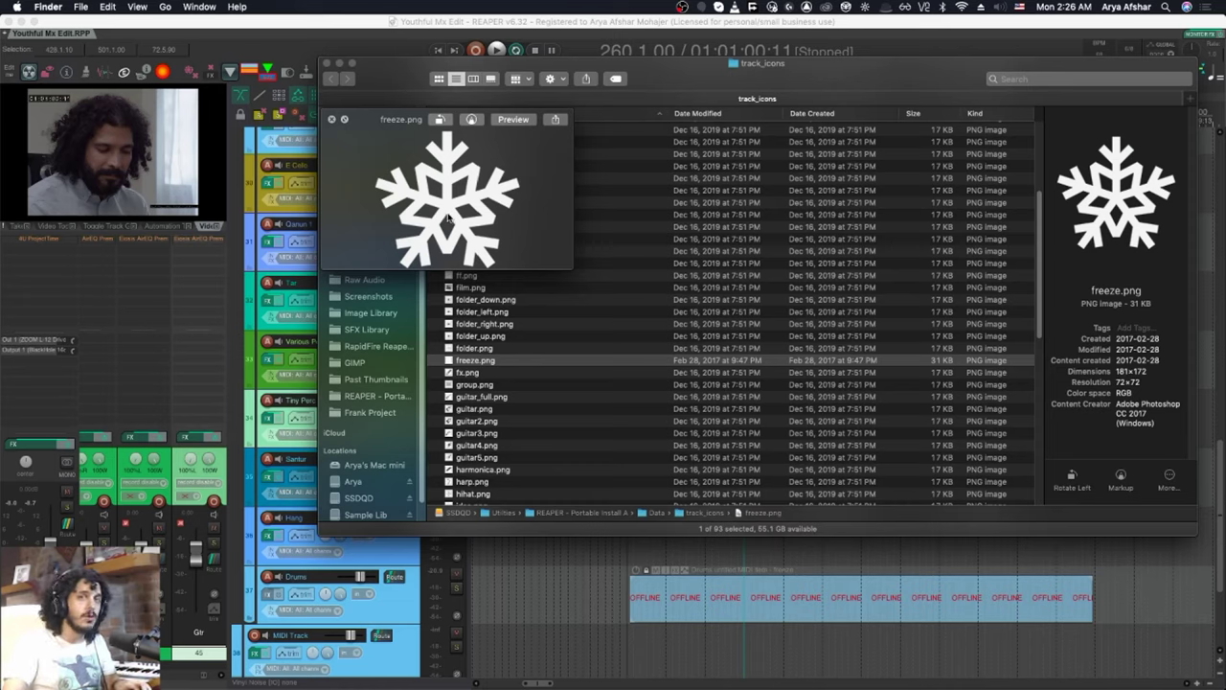
left_click(331, 118)
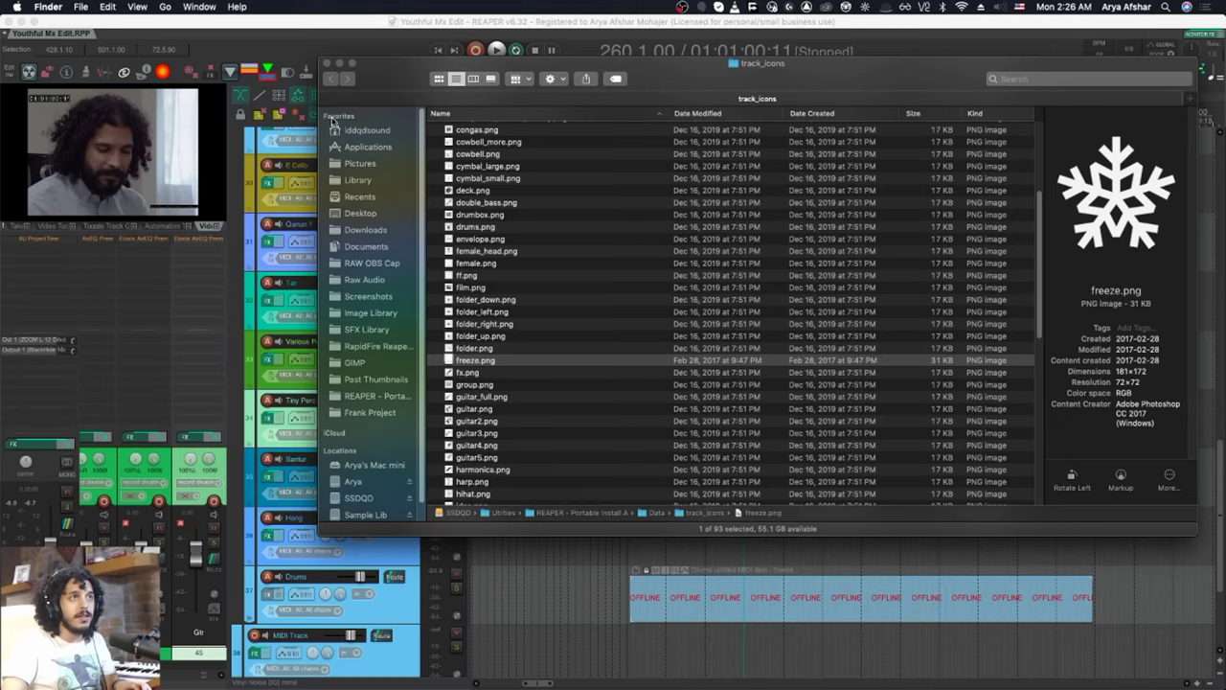
left_click(327, 62)
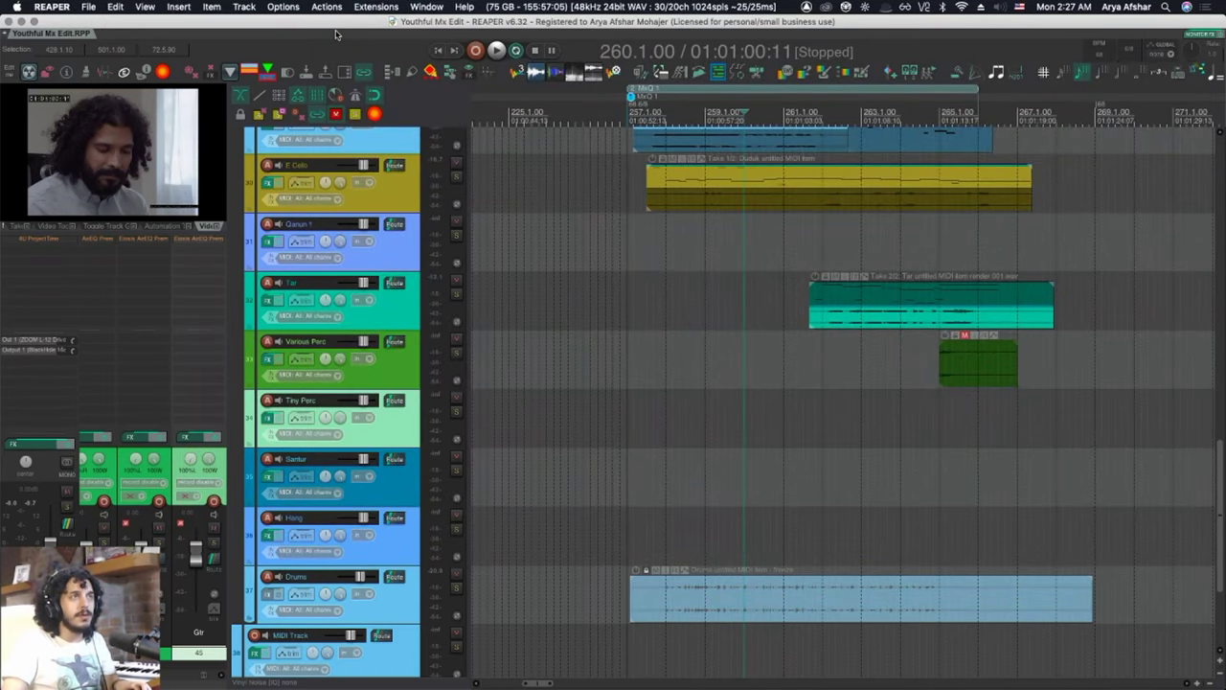
left_click(282, 7)
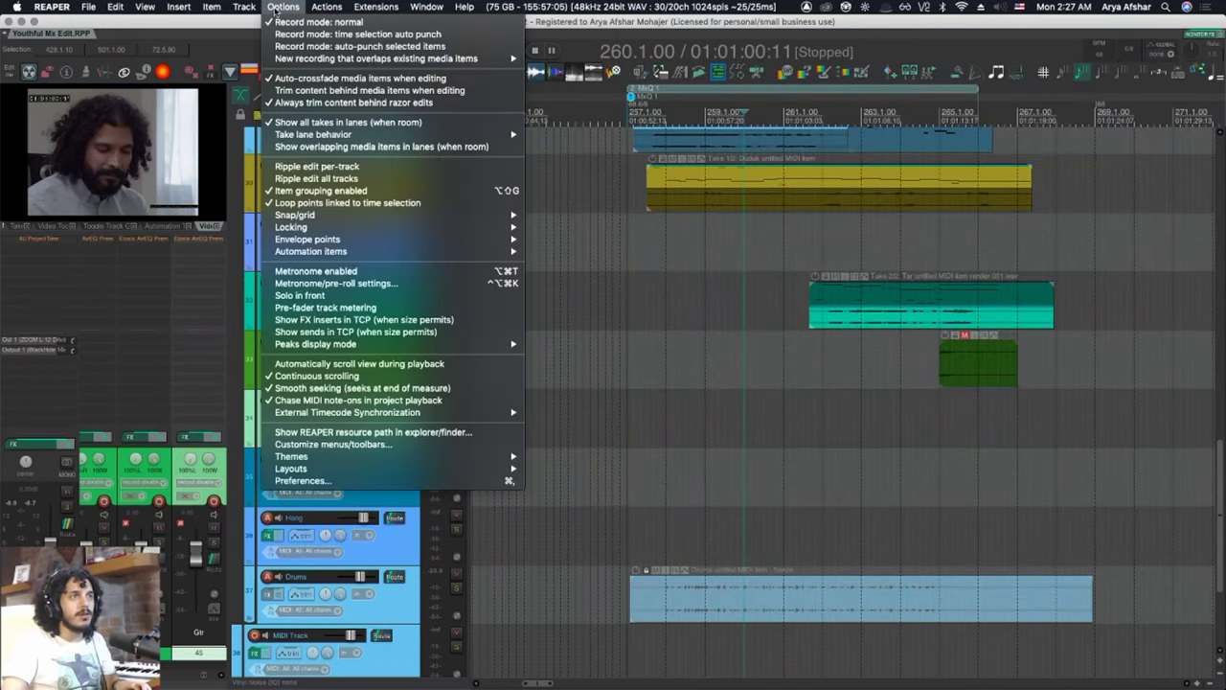
left_click(340, 434)
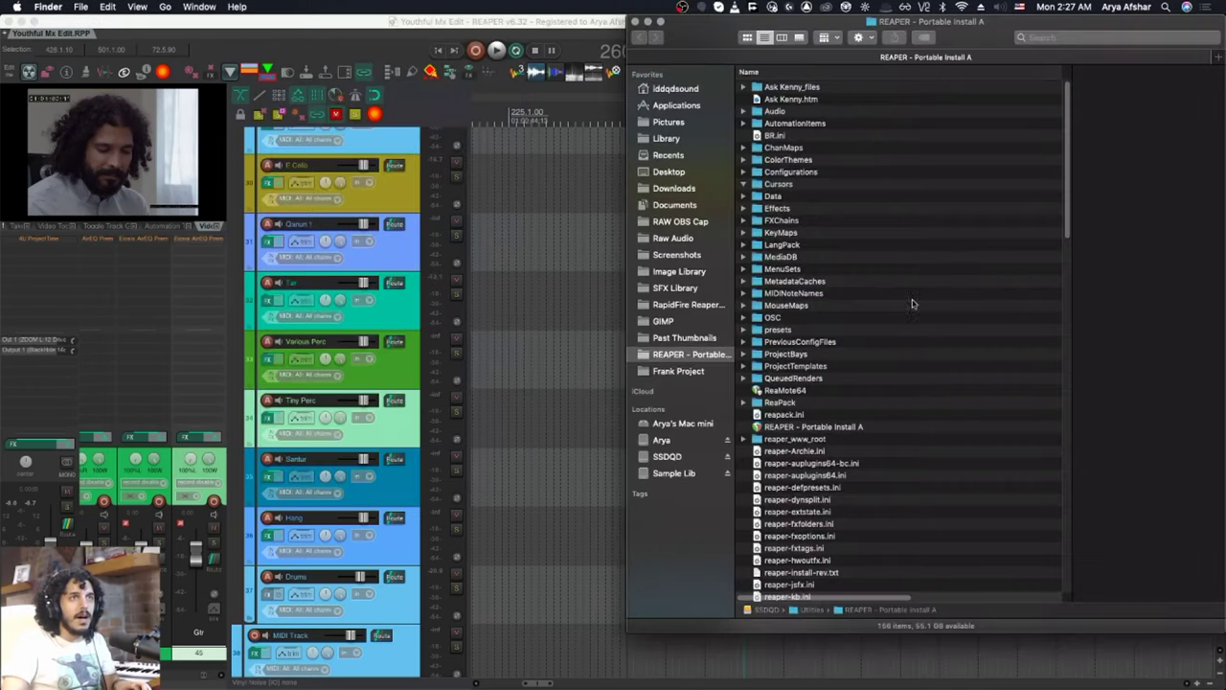
left_click(743, 195)
left_click(757, 451)
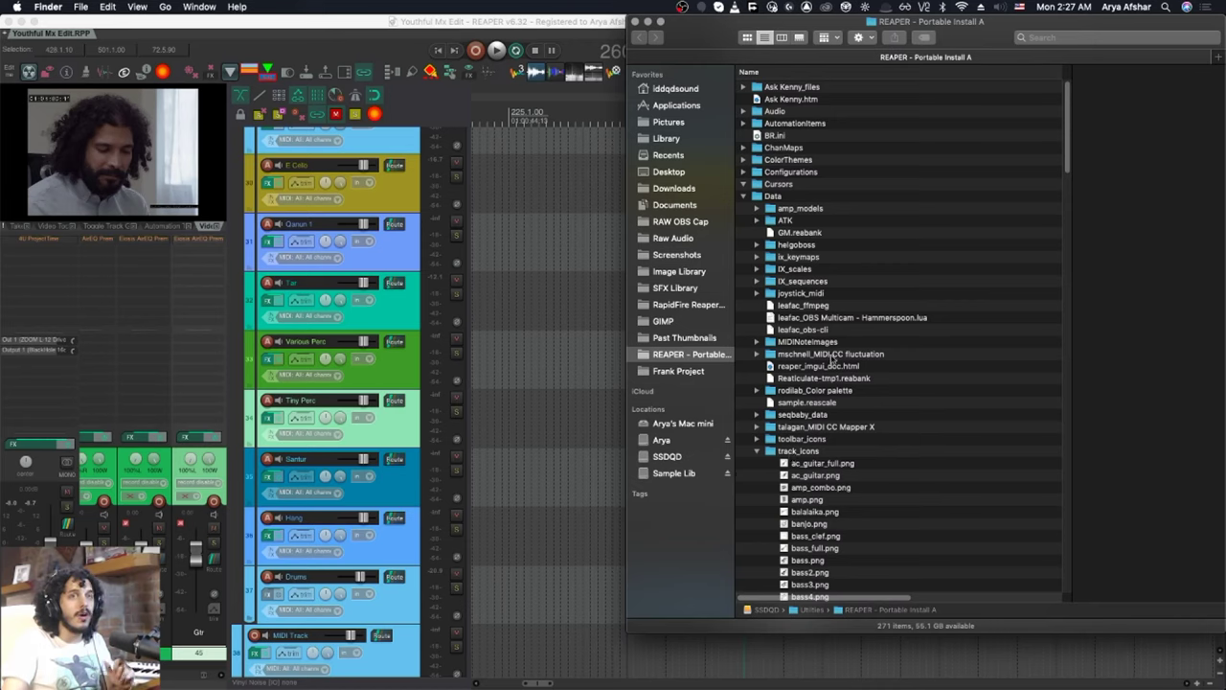
left_click(633, 22)
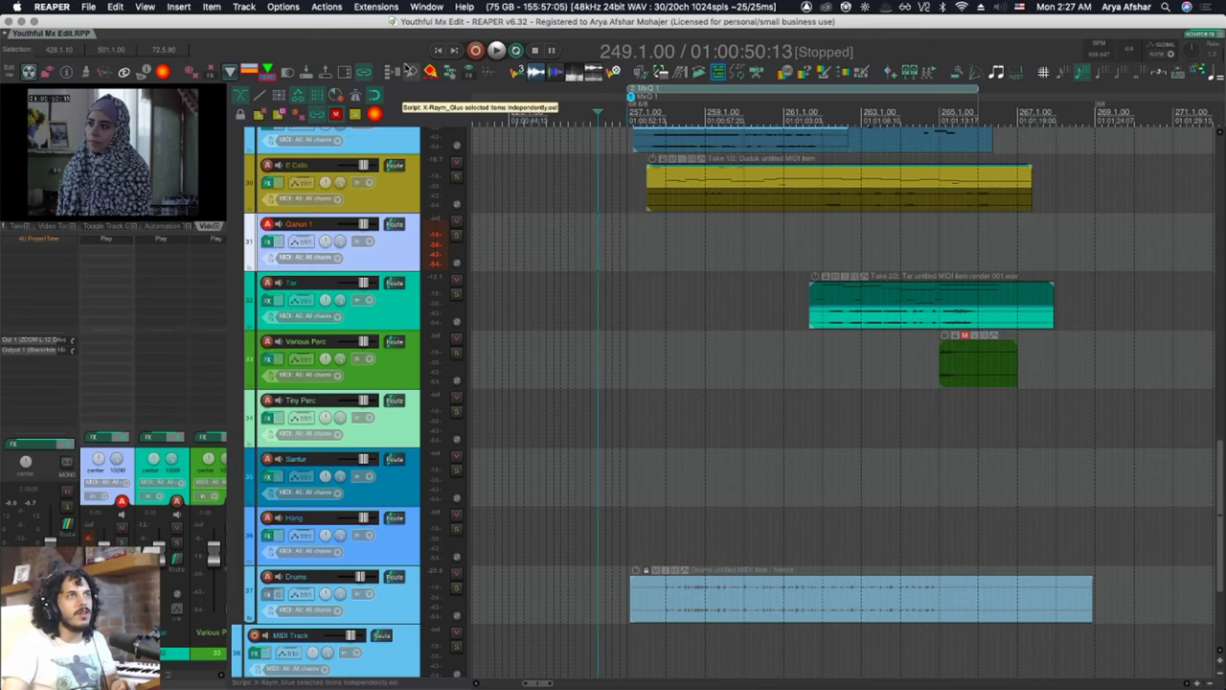
- Open the SWS Resources manager on Images and preview the freeze image
left_click(369, 8)
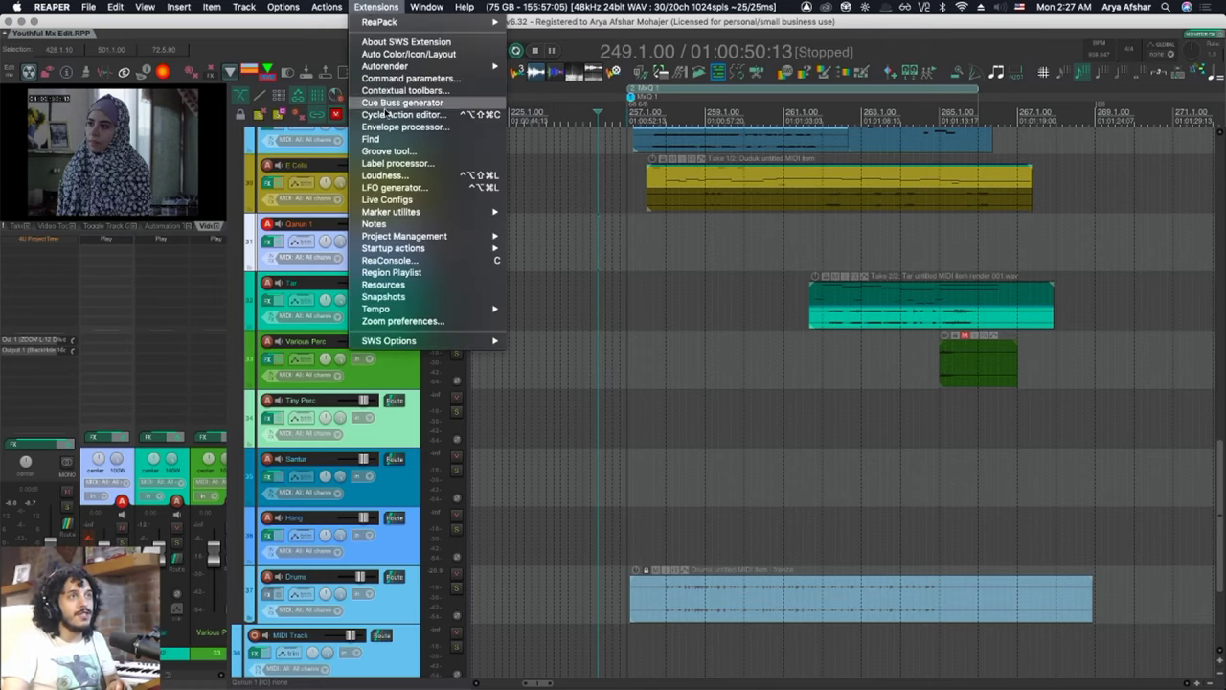
left_click(390, 287)
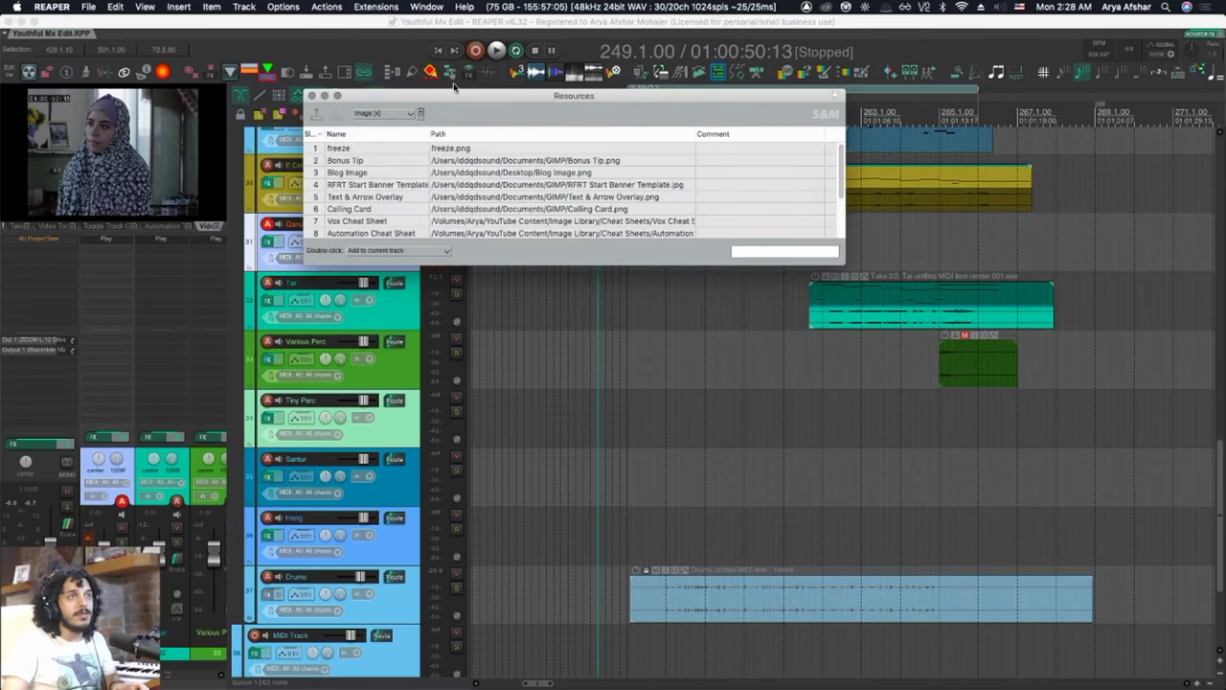
left_click(413, 112)
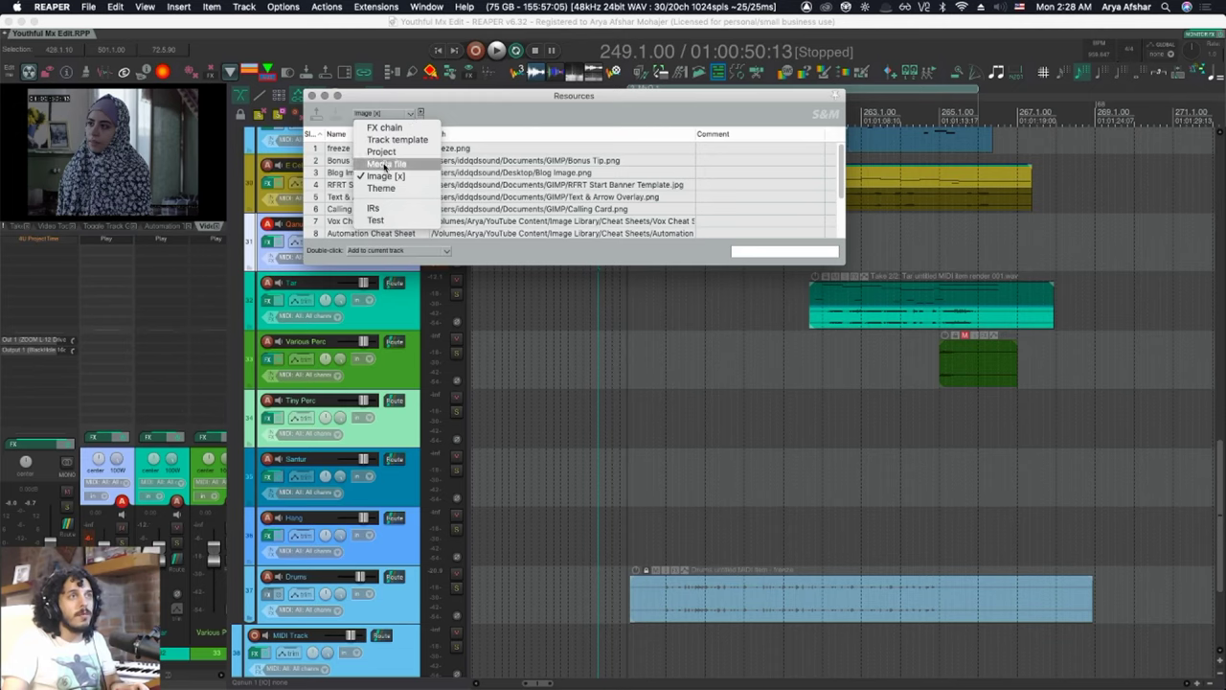
left_click(383, 178)
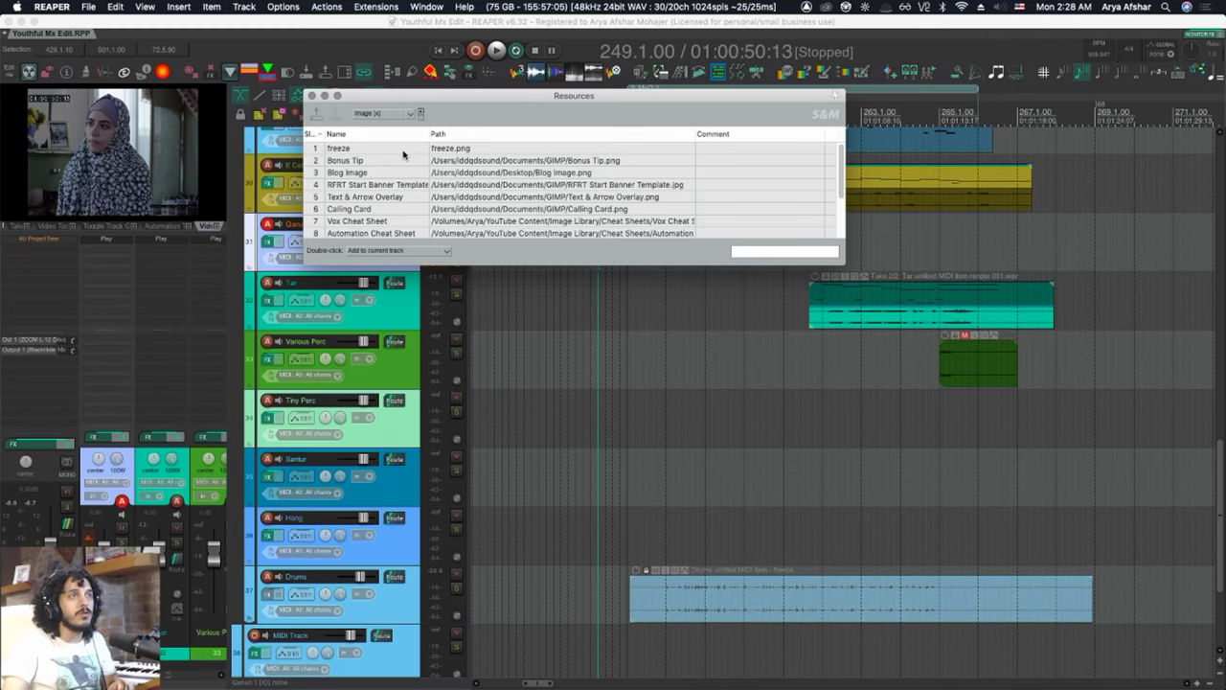
right_click(465, 156)
left_click(471, 159)
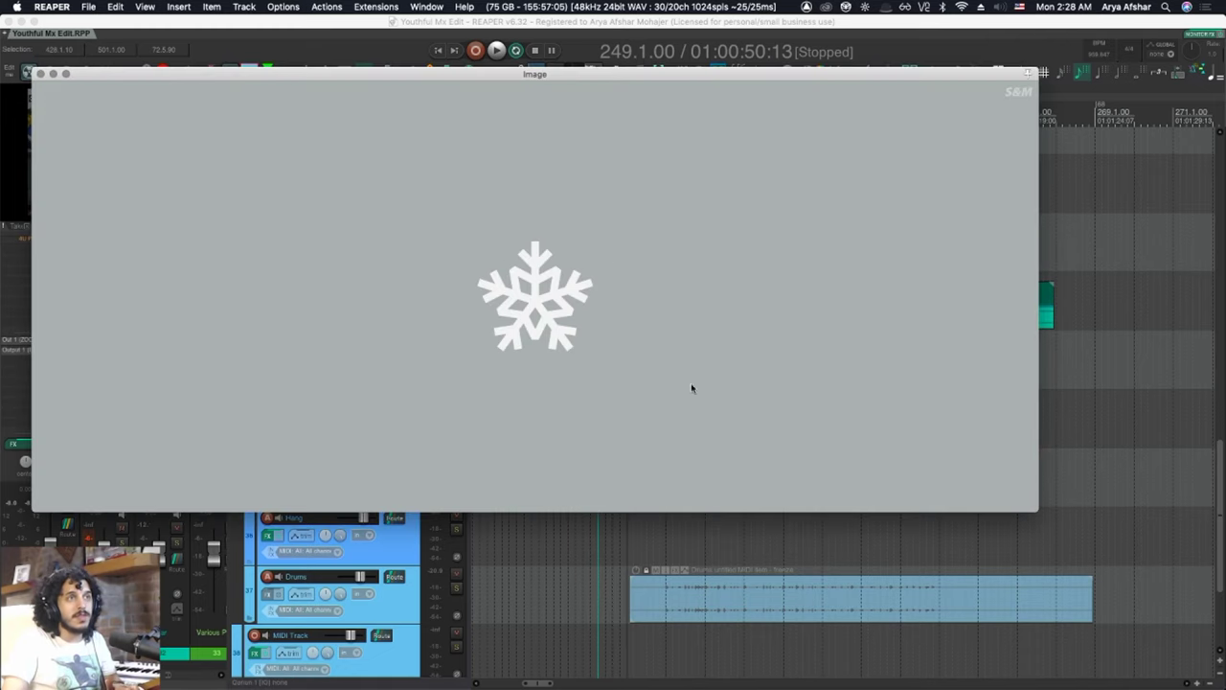
left_click(38, 75)
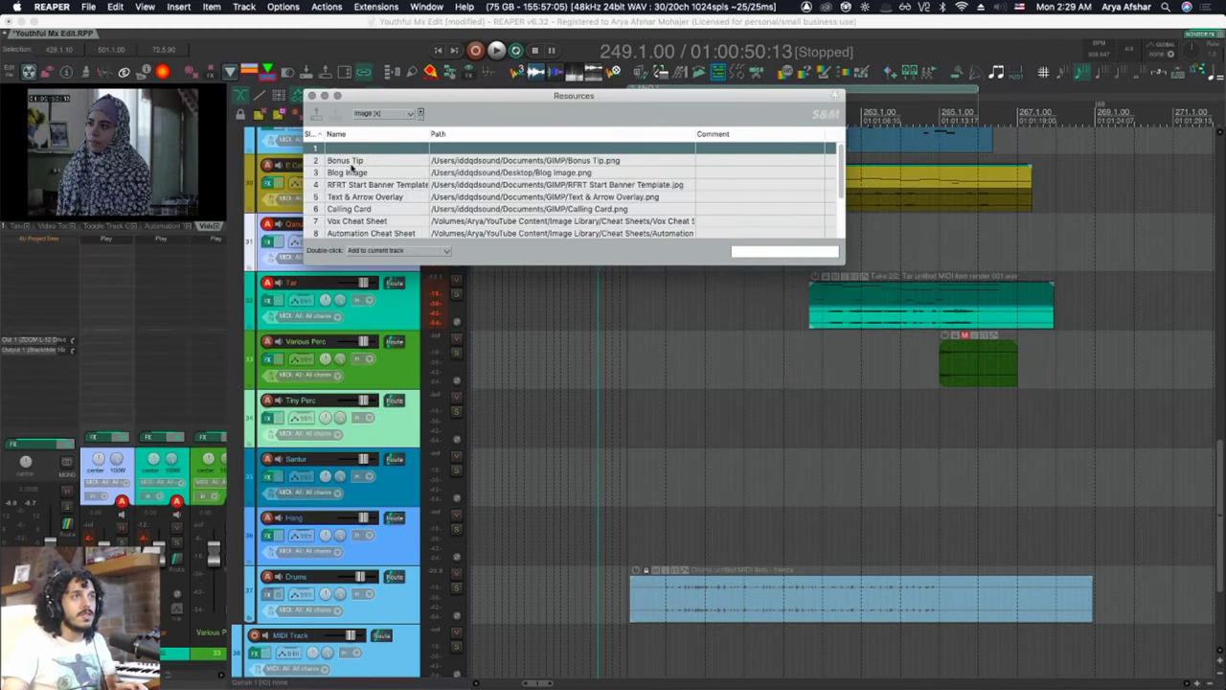
- Load freeze.png from track_icons into slot 1 and set it as the Drums track icon
right_click(347, 149)
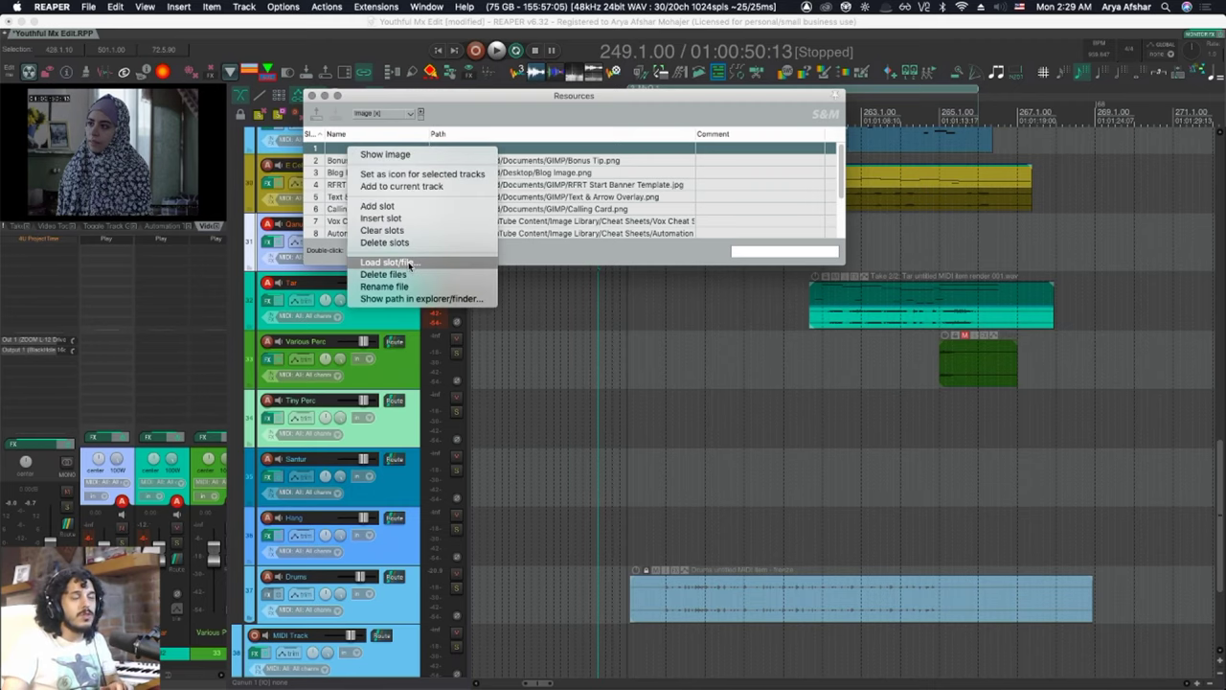
left_click(410, 266)
left_click(150, 345)
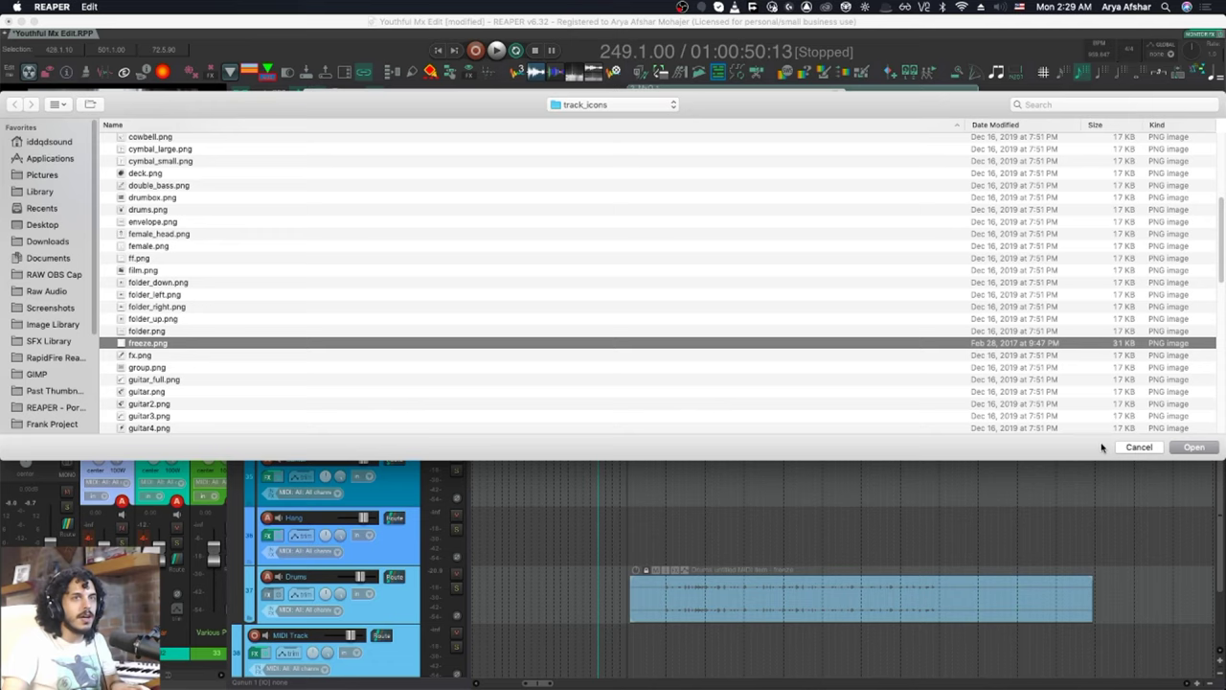
left_click(1197, 449)
right_click(453, 153)
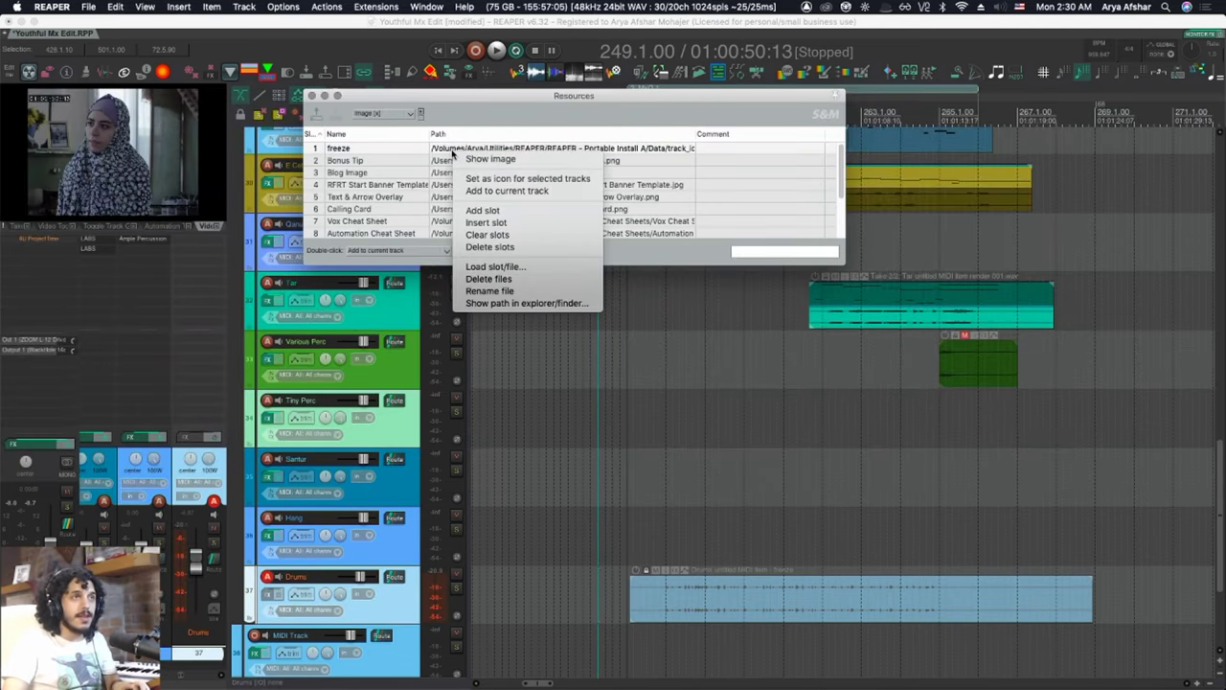
left_click(484, 178)
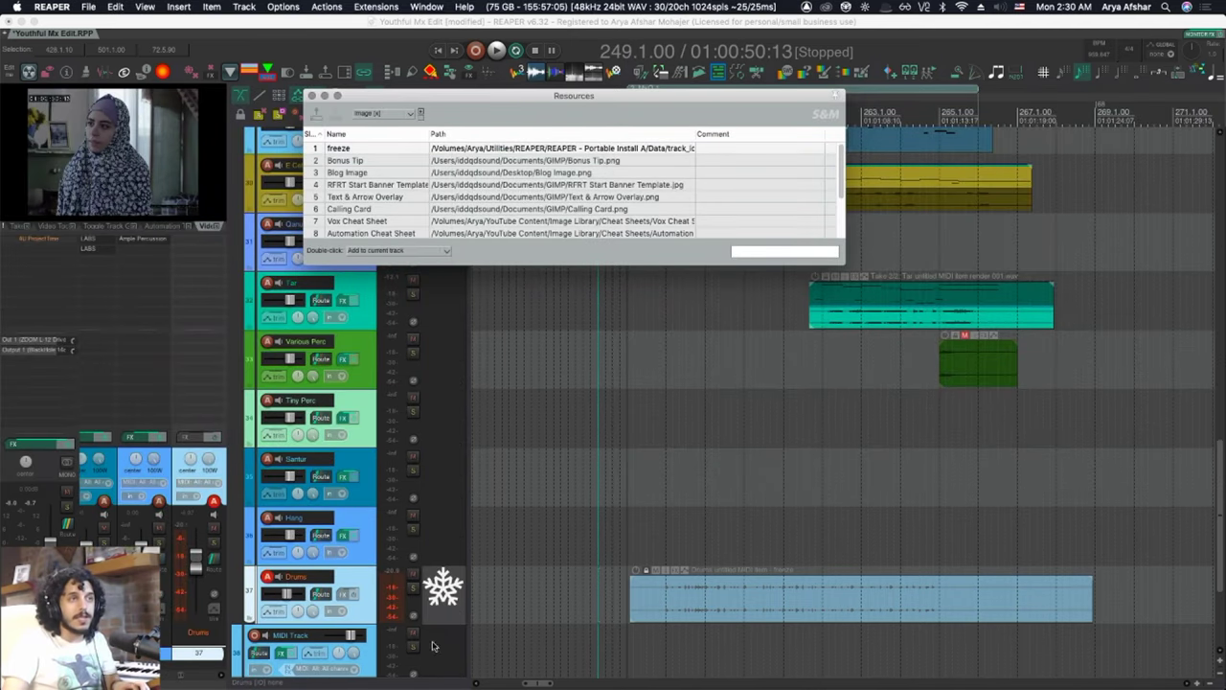
key("Escape")
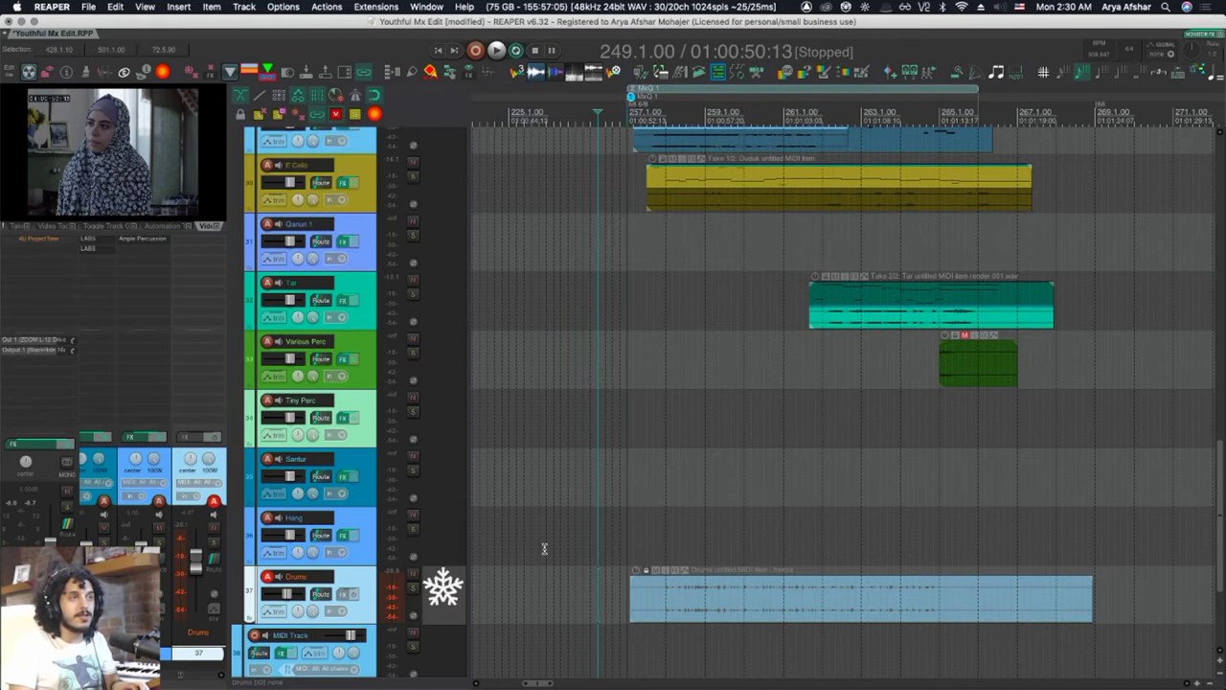
- Review the Freeze to mono action, then start a new custom action named 'Freeze to Stereo'
key("question")
double_click(930, 129)
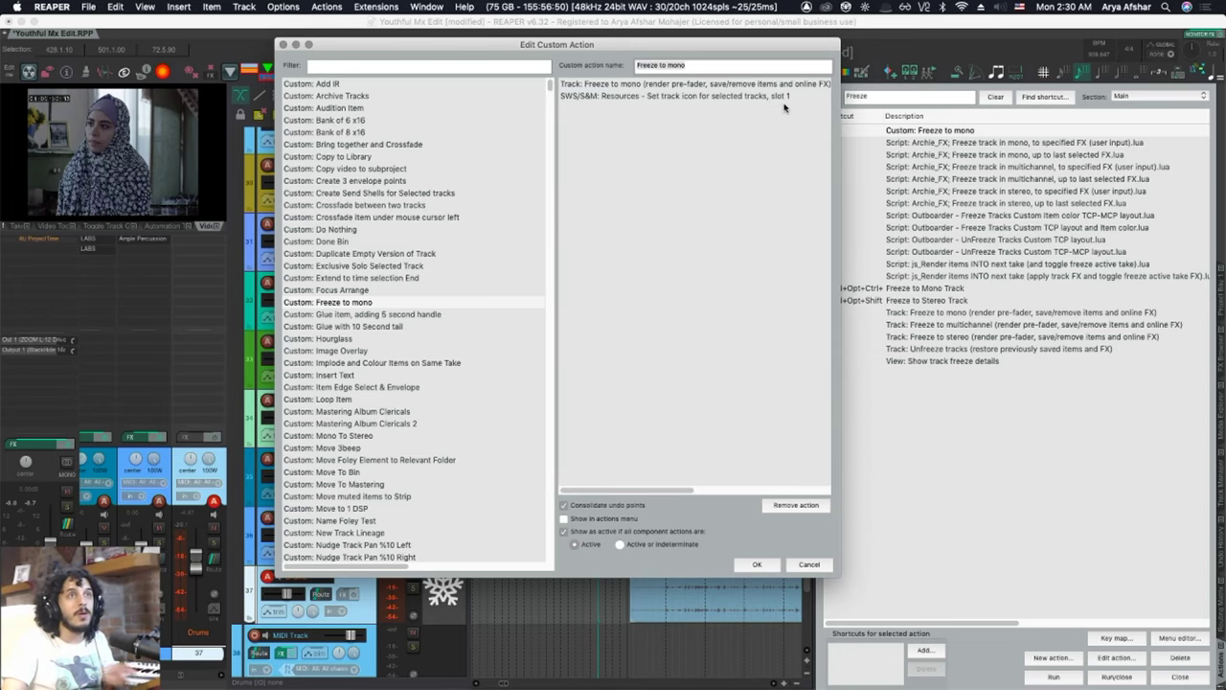
key("Escape")
left_click(1053, 657)
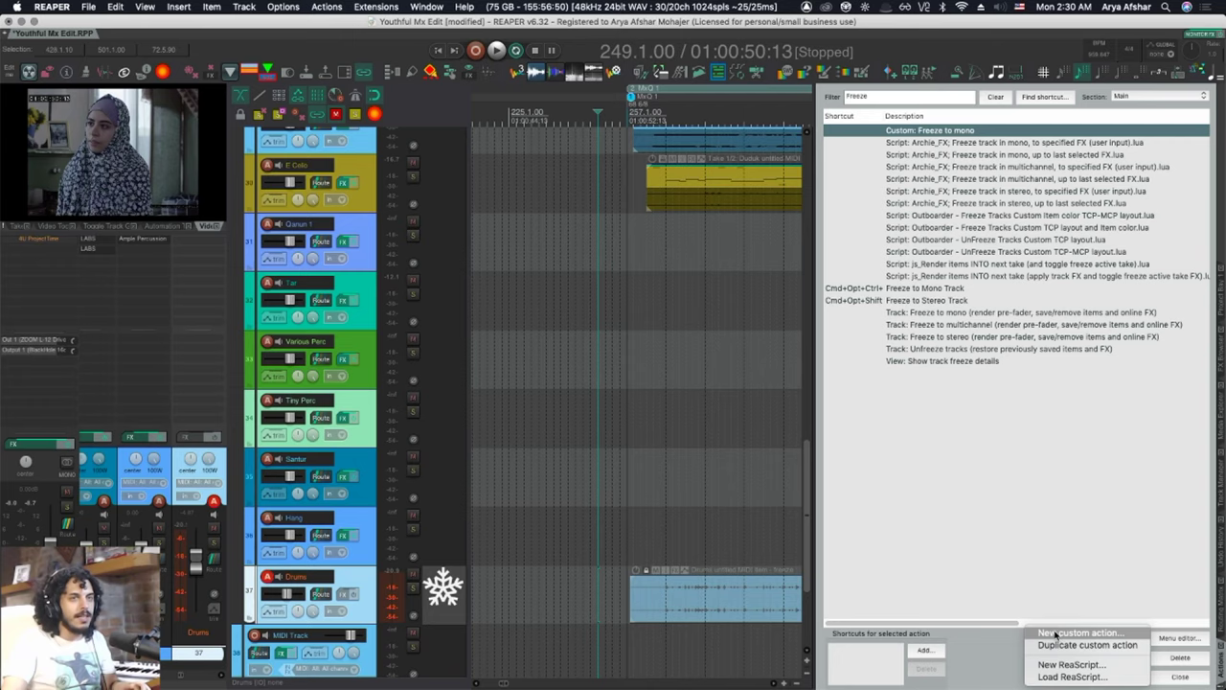
left_click(1054, 643)
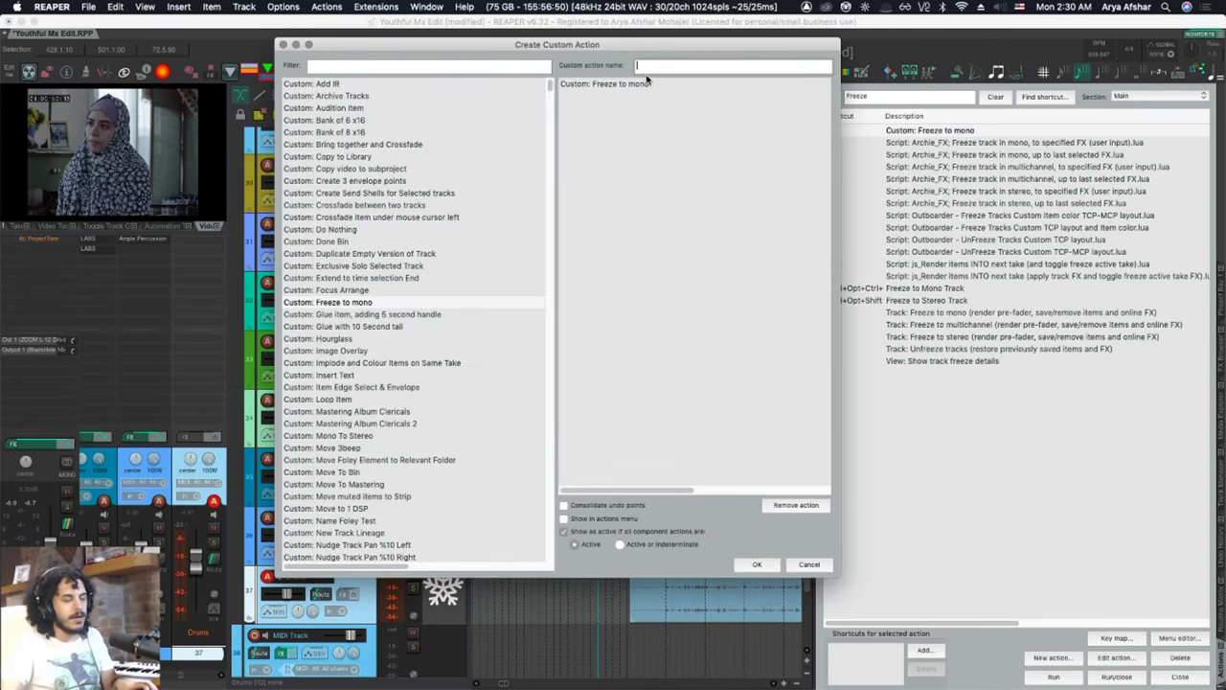
type("Freeze to Stereo")
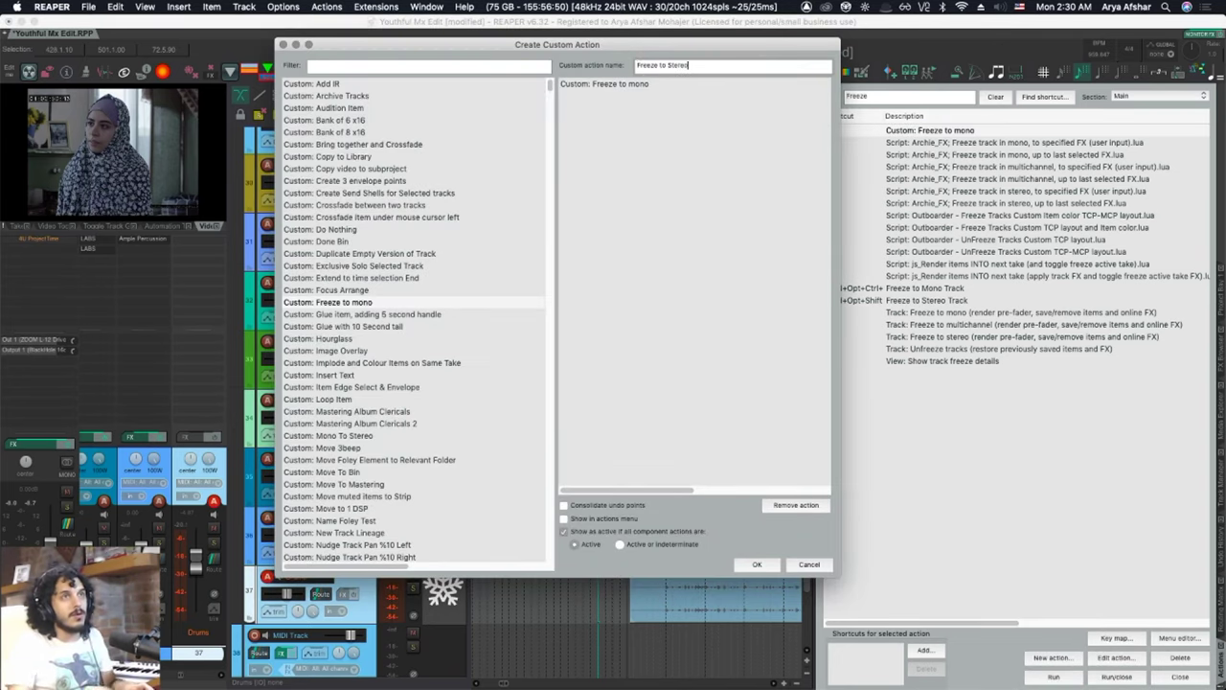
- Add Track: Freeze to stereo and SWS/S&M set track icon slot 1, then save
left_click(399, 67)
type("freeze")
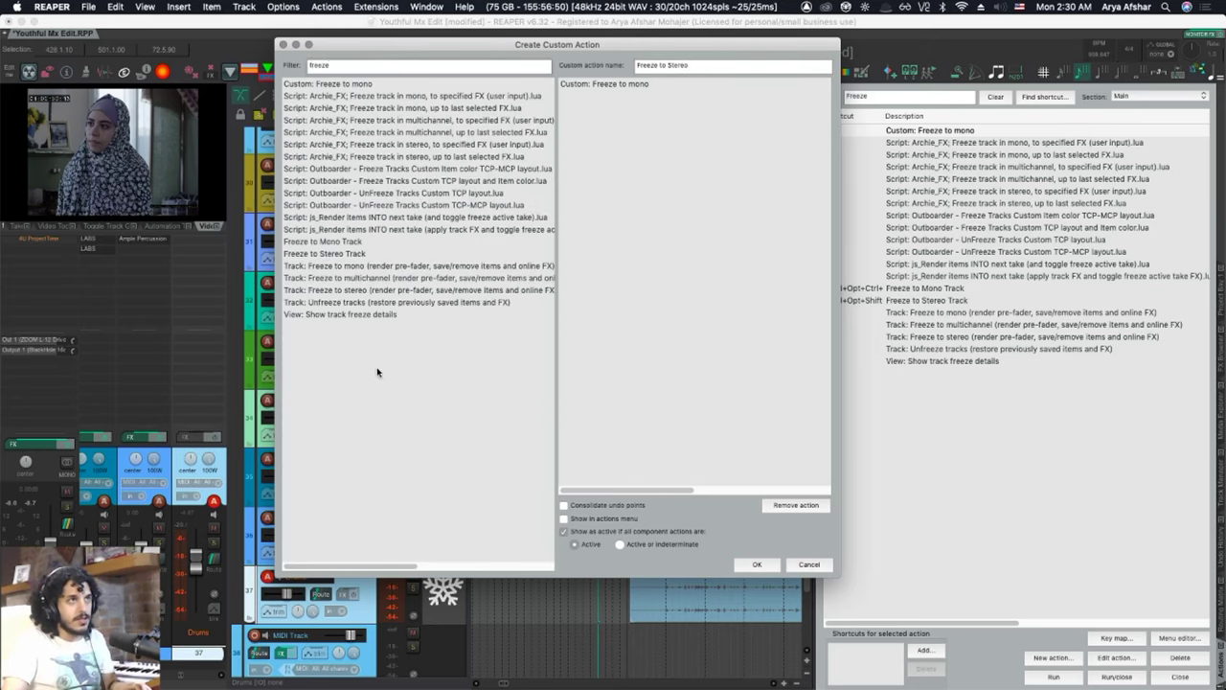
left_click(362, 290)
left_click_drag(324, 294, 572, 170)
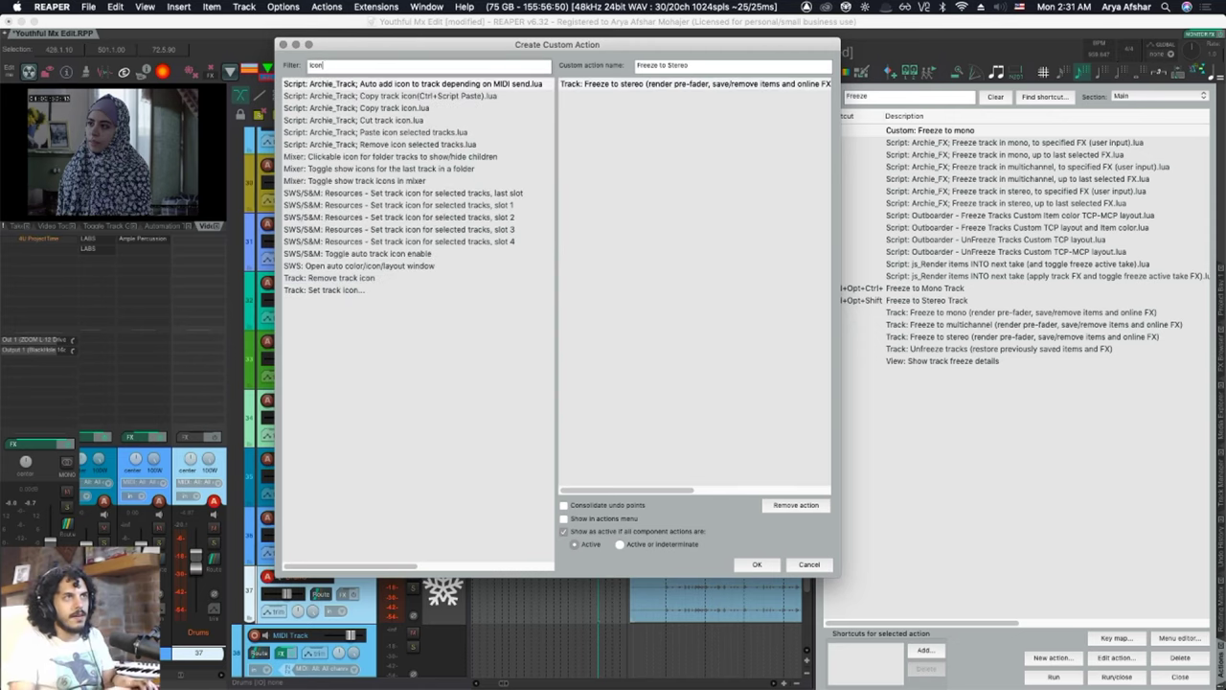
type("slot")
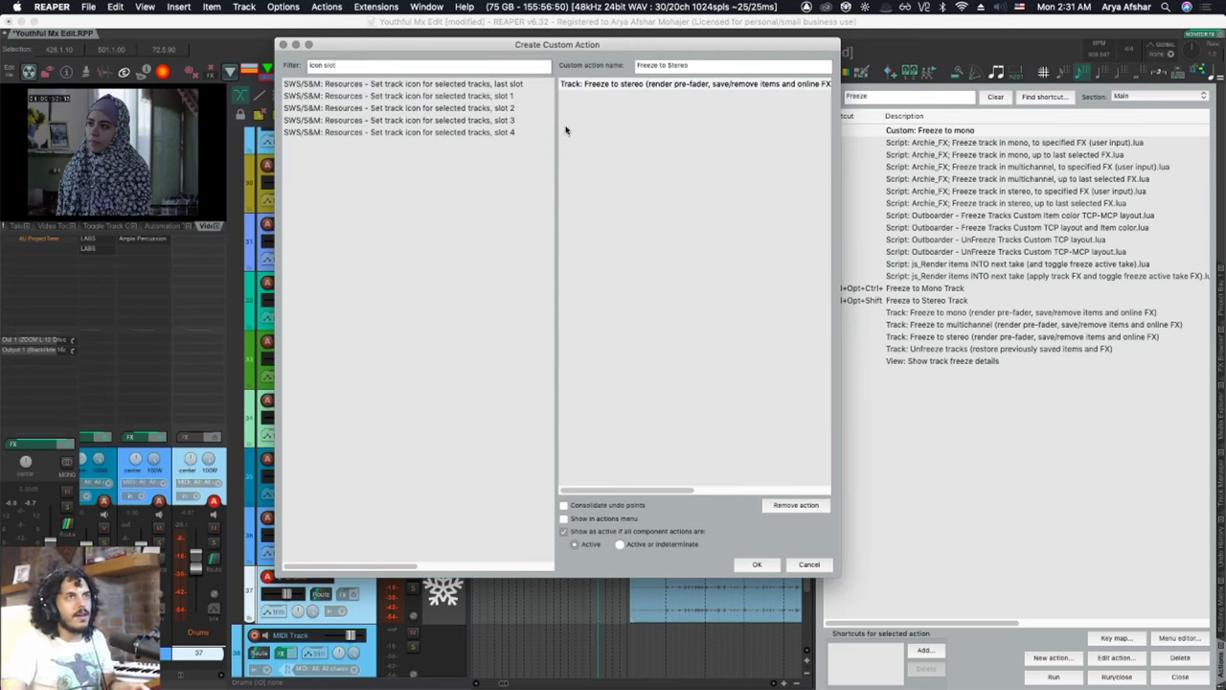
double_click(411, 95)
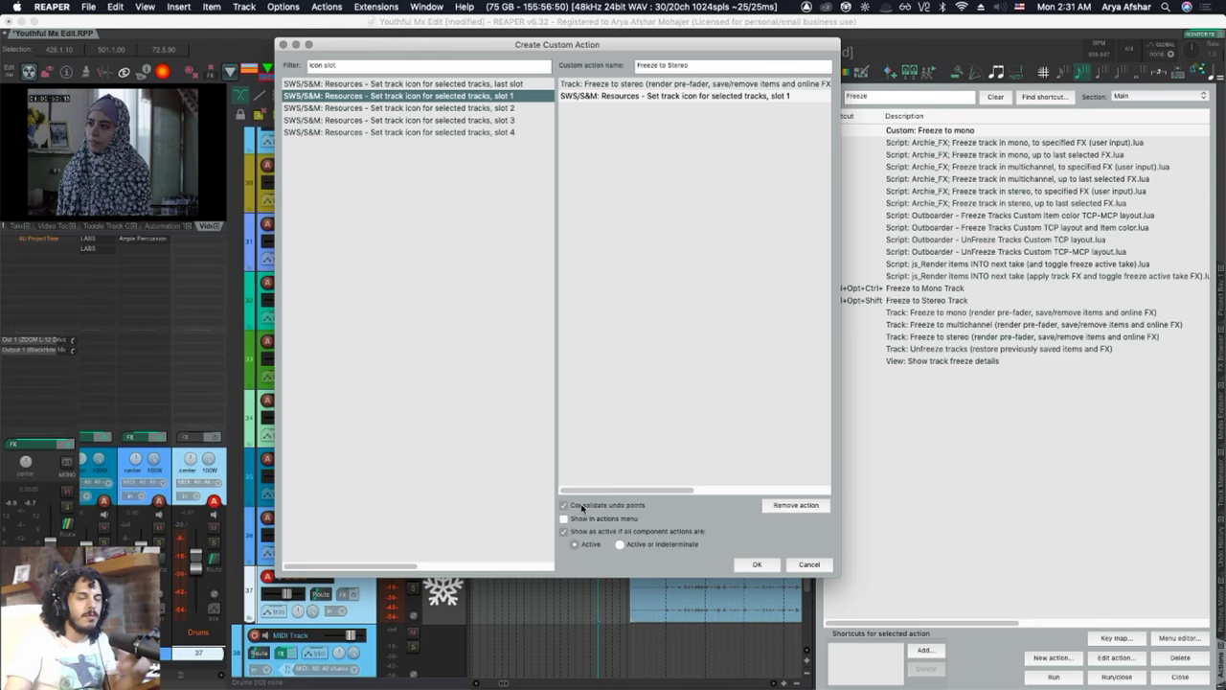
left_click(757, 564)
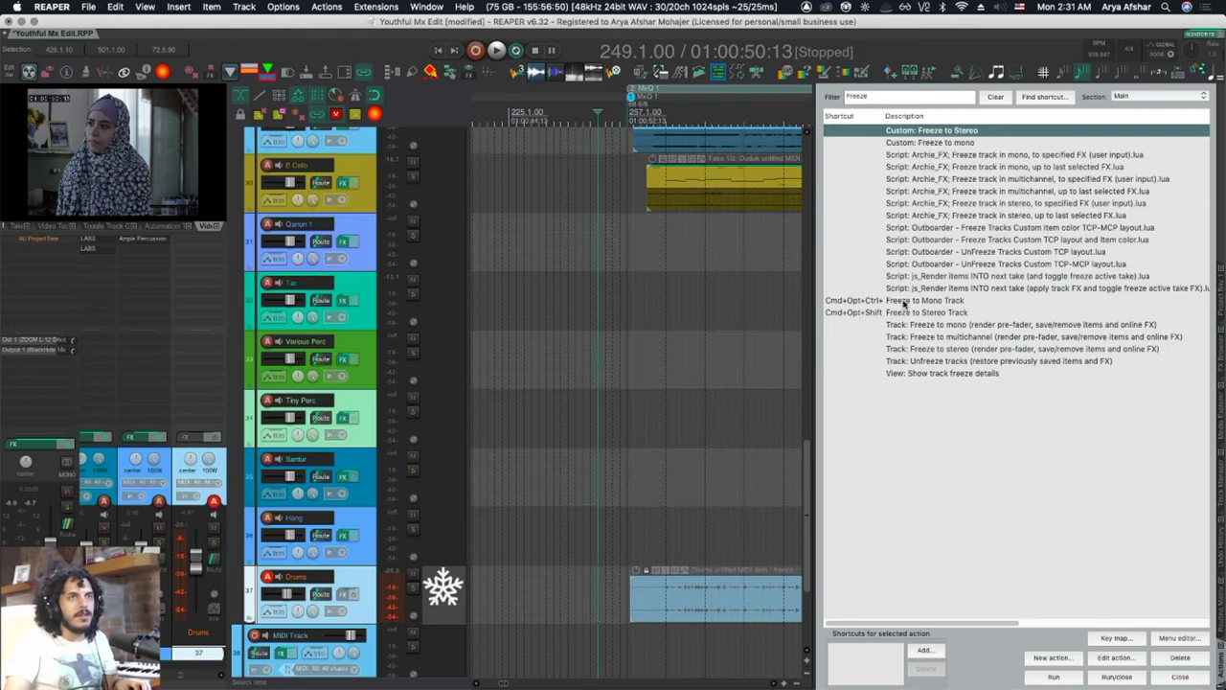
- Create a 'Freeze to multichannel' custom action with freeze-to-multichannel plus track icon slot 1
left_click(1054, 657)
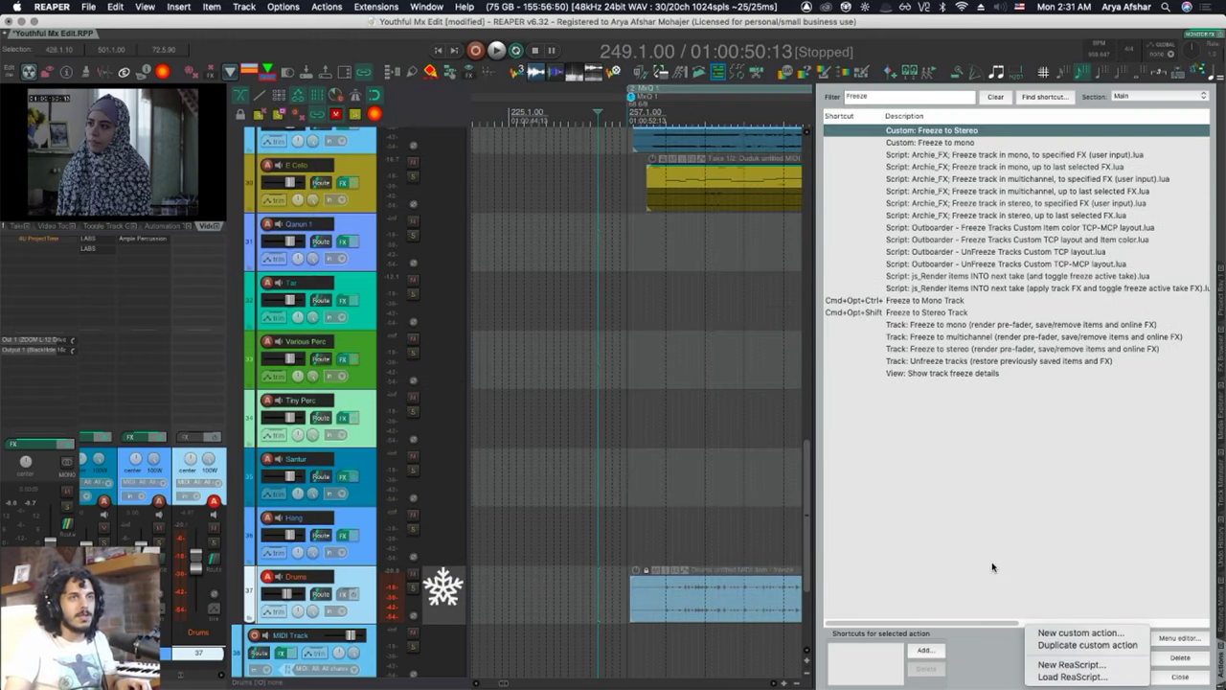
left_click(1080, 632)
double_click(419, 291)
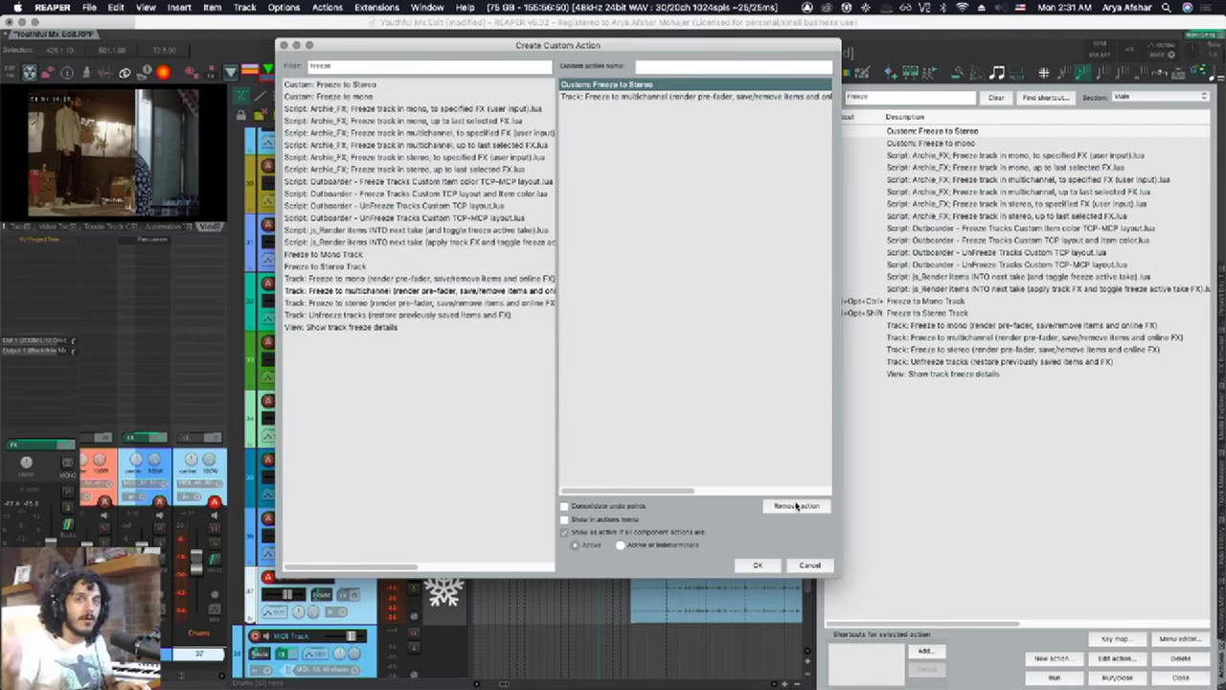
type("icon slo")
double_click(402, 96)
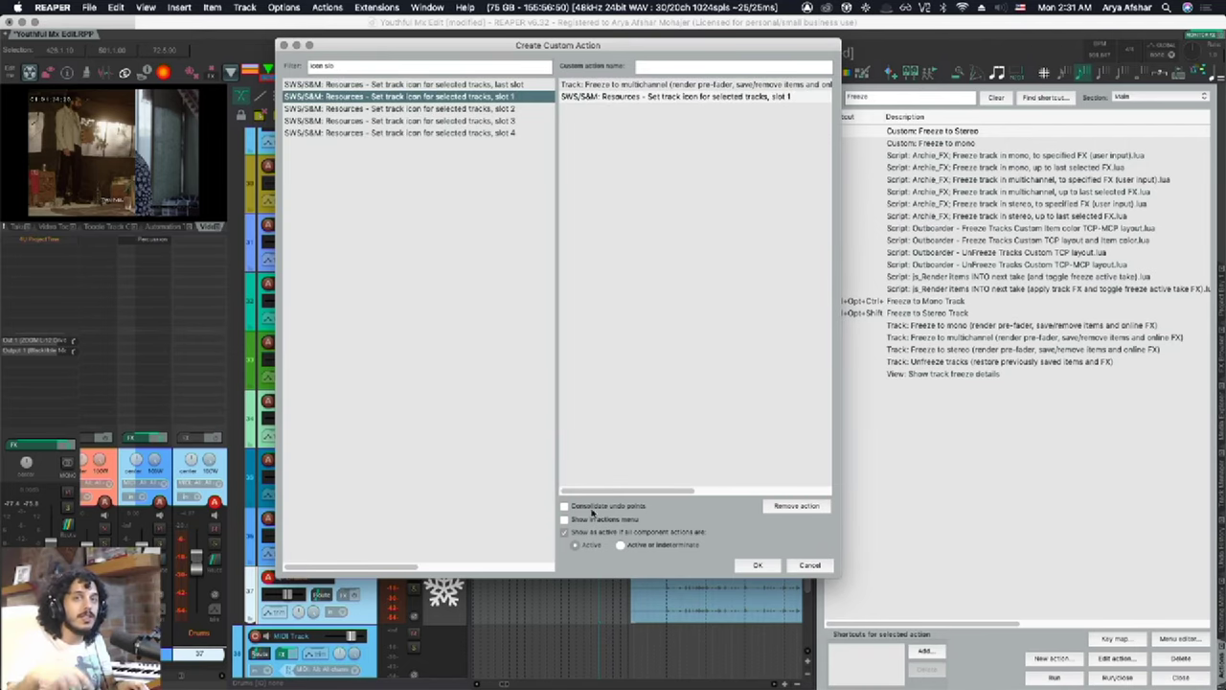
left_click(690, 65)
type("Freeze to multi")
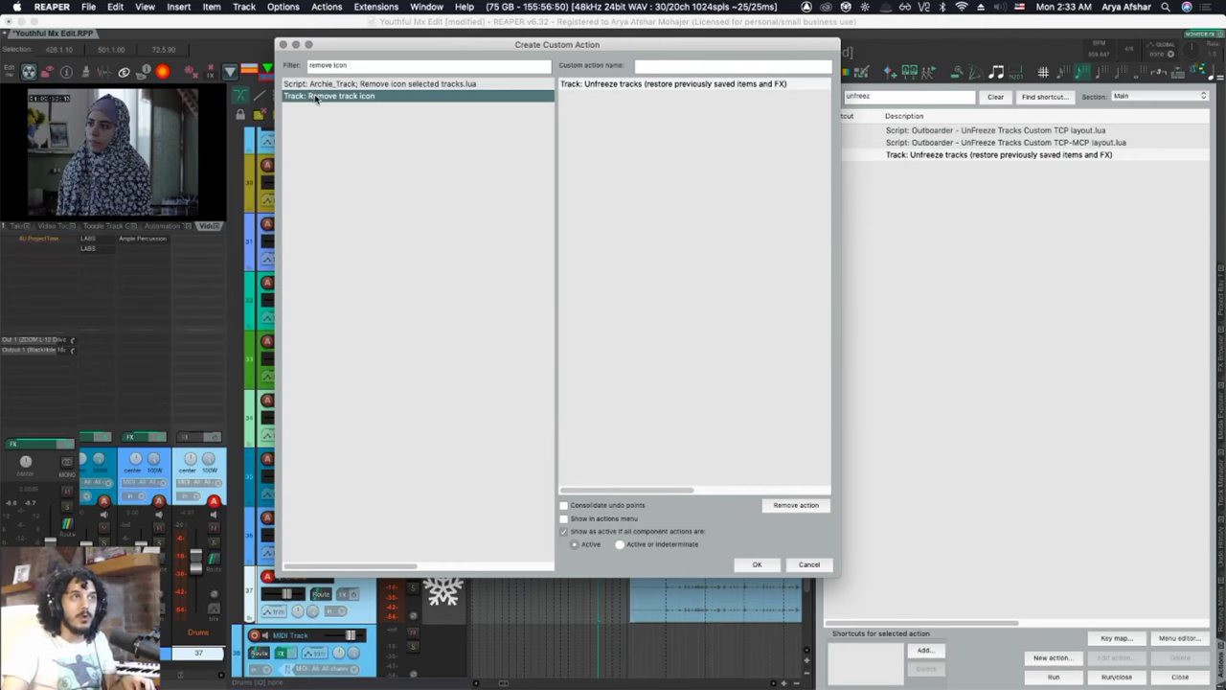
- Build 'Unfreeze Tracks' from Unfreeze tracks plus Remove track icon, consolidated into one undo point
left_click_drag(316, 99, 776, 186)
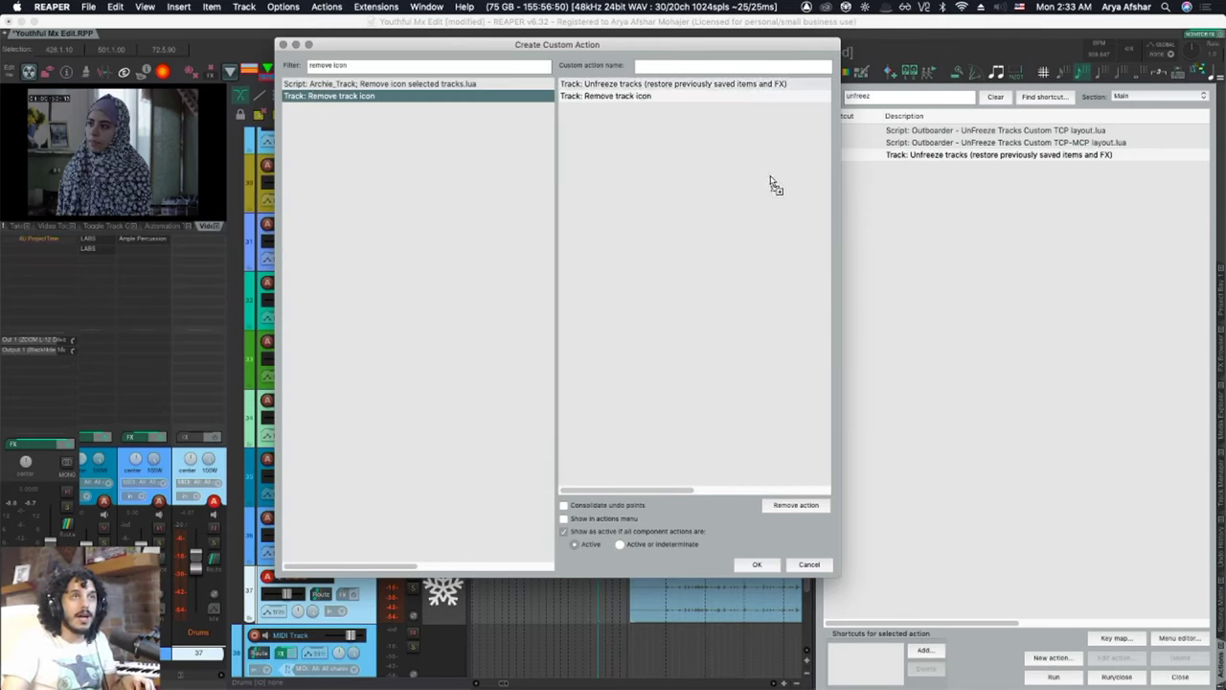
left_click(617, 505)
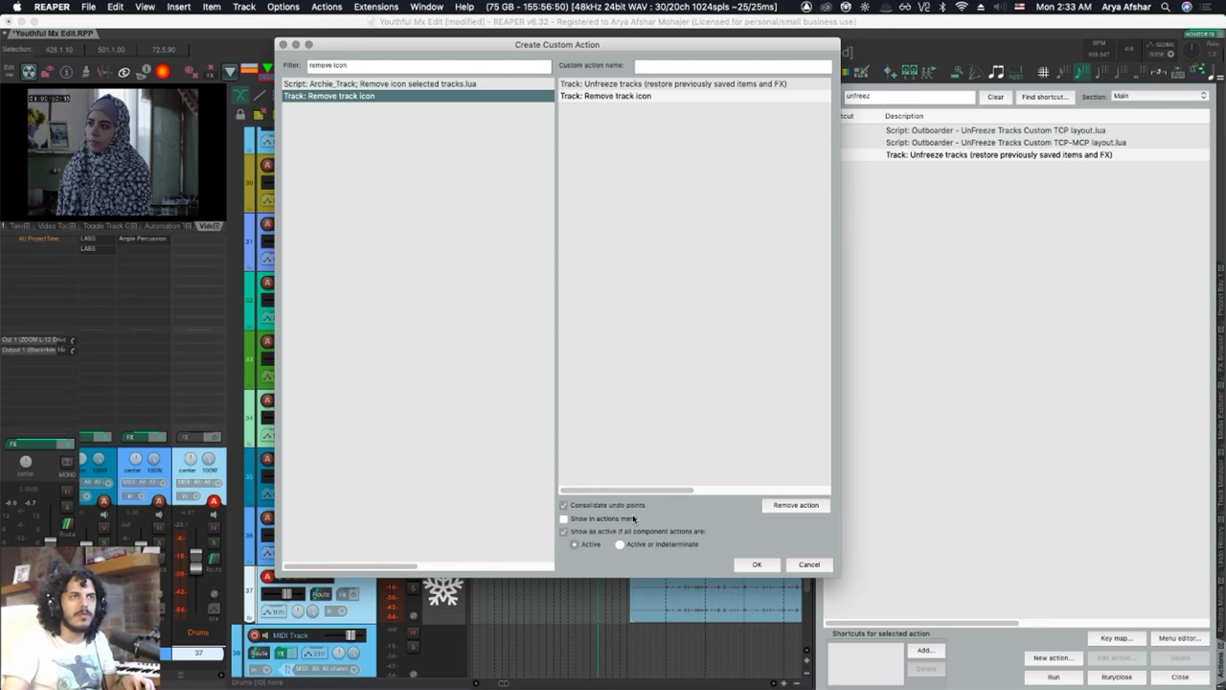
left_click(743, 565)
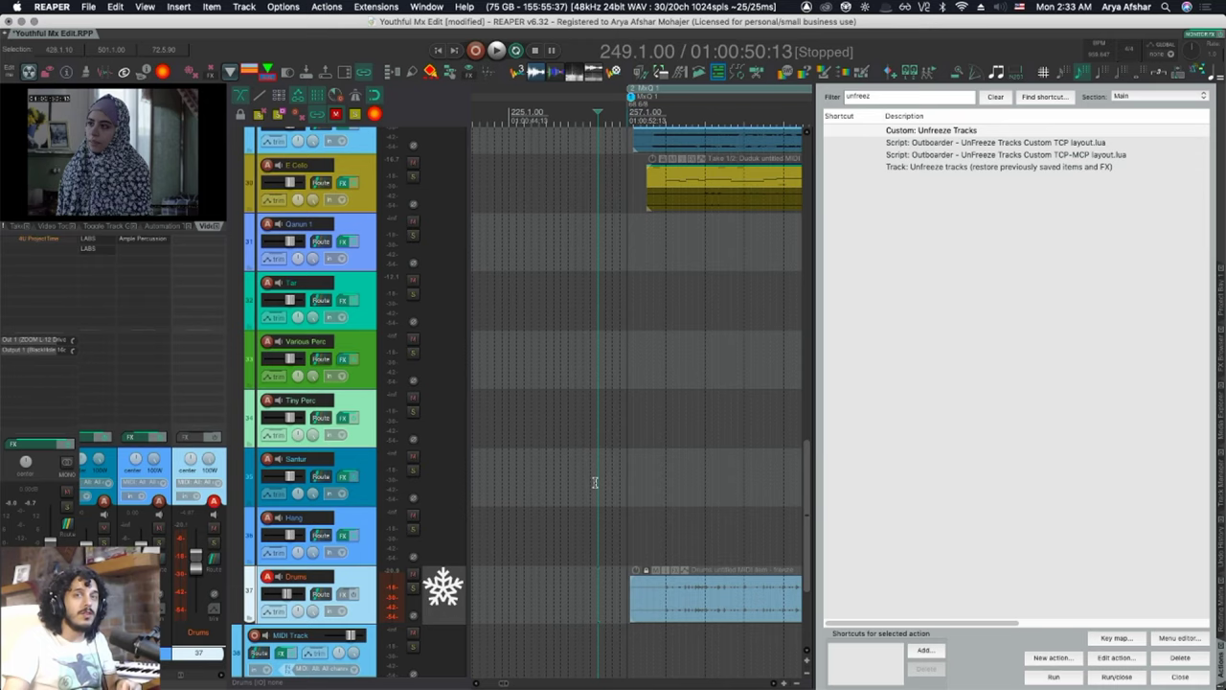
- Inspect the Drums track's Render/freeze tracks submenu, then go to the Options menu
right_click(362, 582)
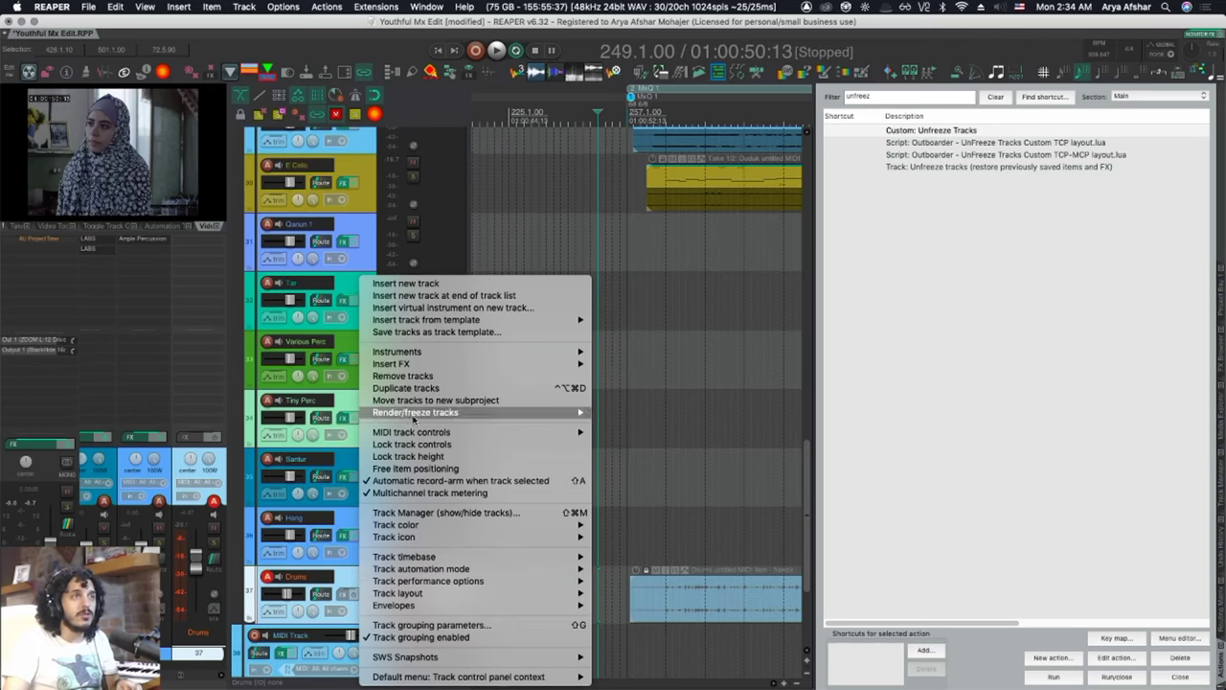
mouse_move(417, 414)
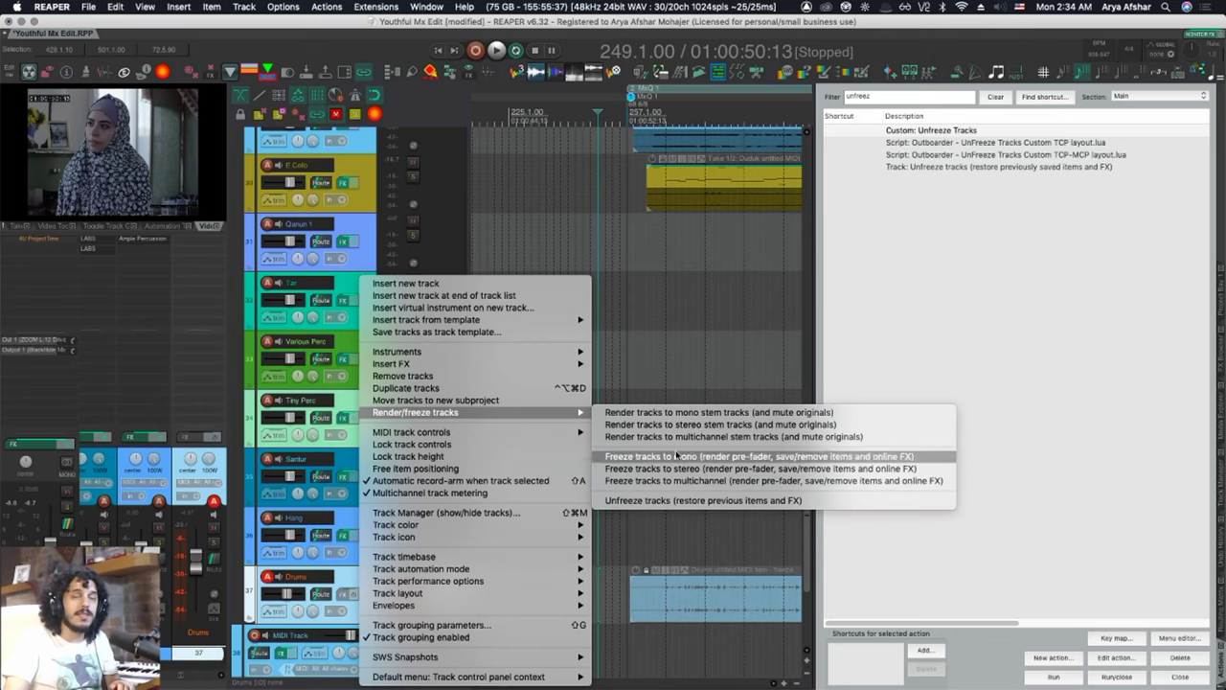
left_click(614, 329)
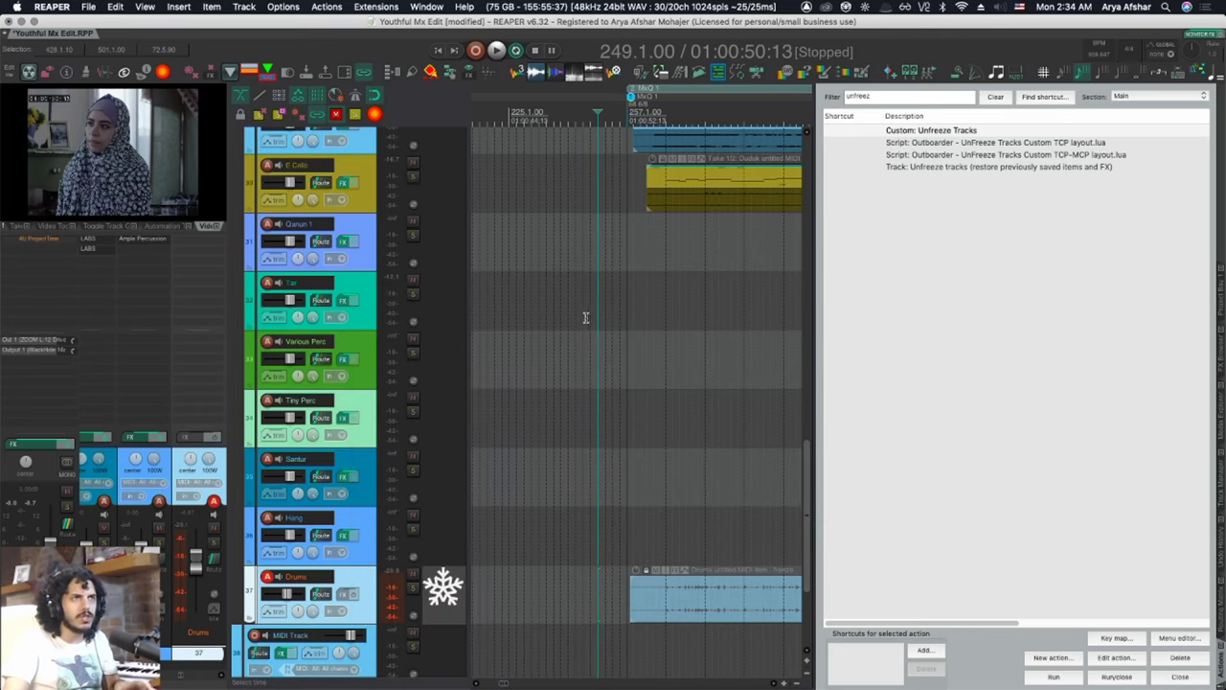
left_click(282, 7)
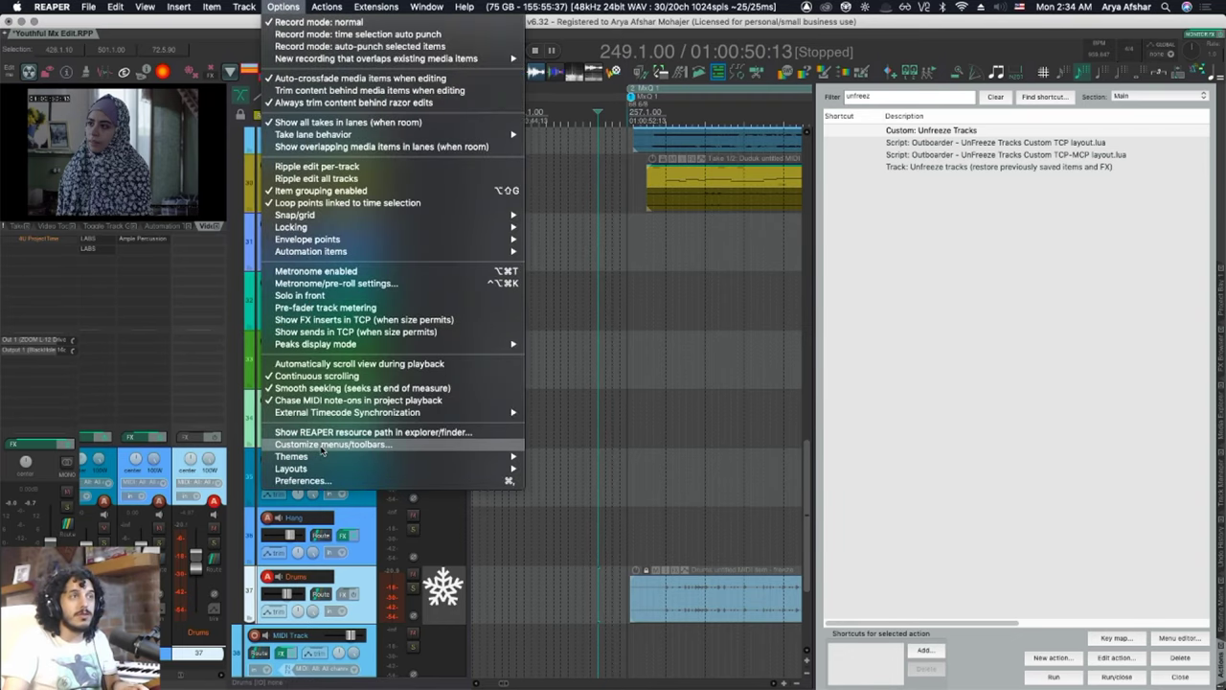
- Insert the four custom freeze actions into the Track control panel context menu
left_click(323, 446)
left_click(766, 176)
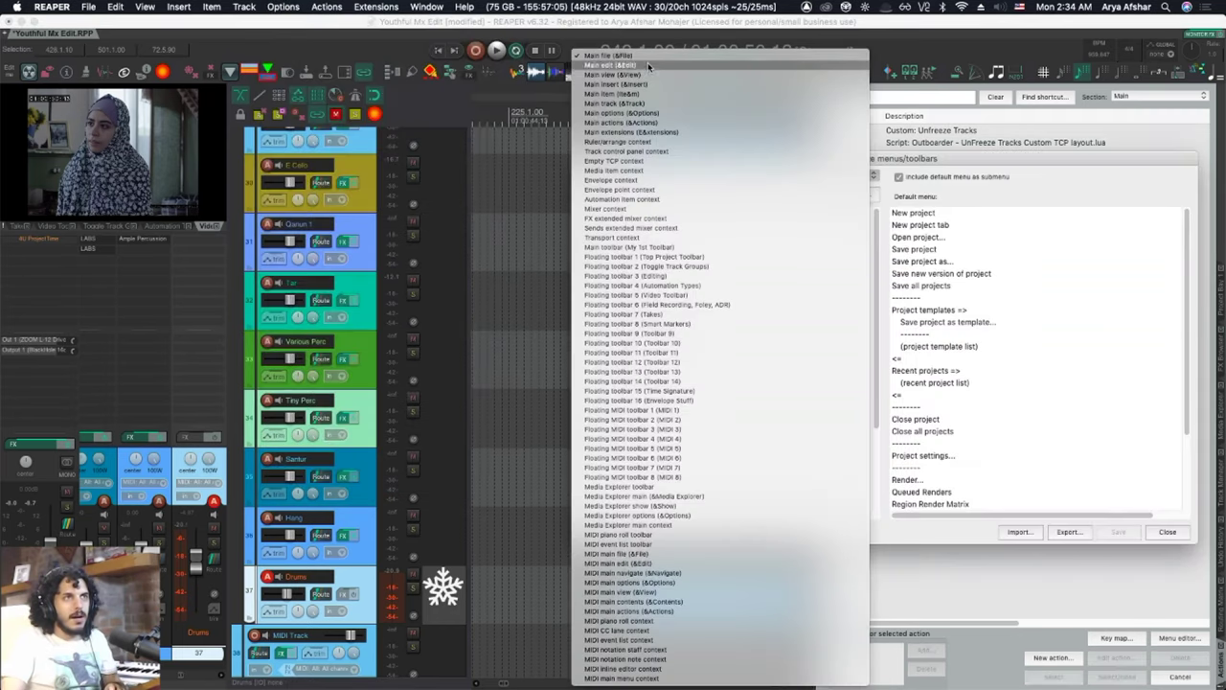
left_click(635, 154)
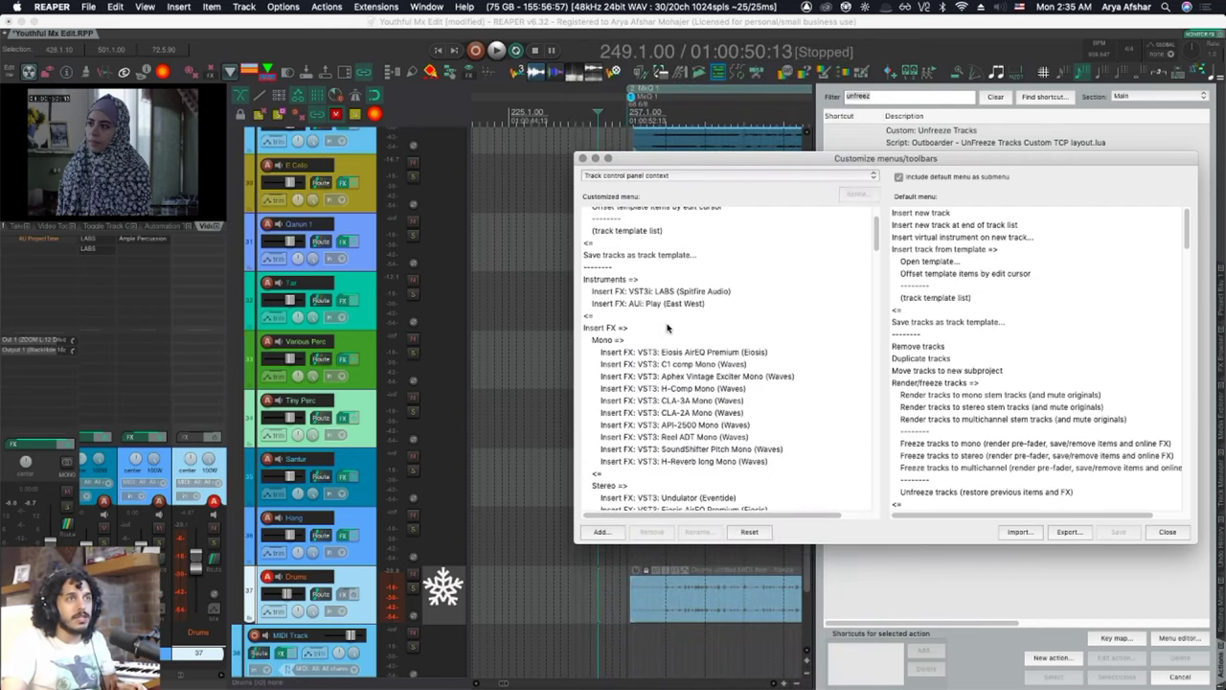
scroll(680, 386, "down", 10)
left_click(680, 381)
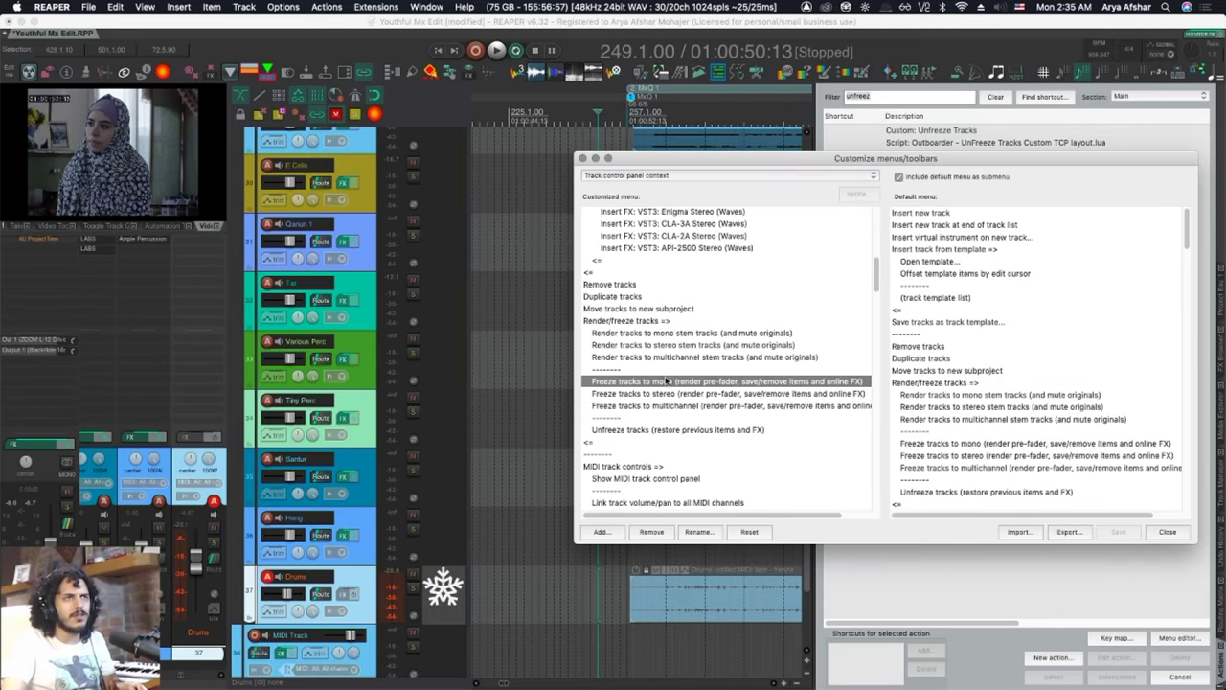
left_click(600, 532)
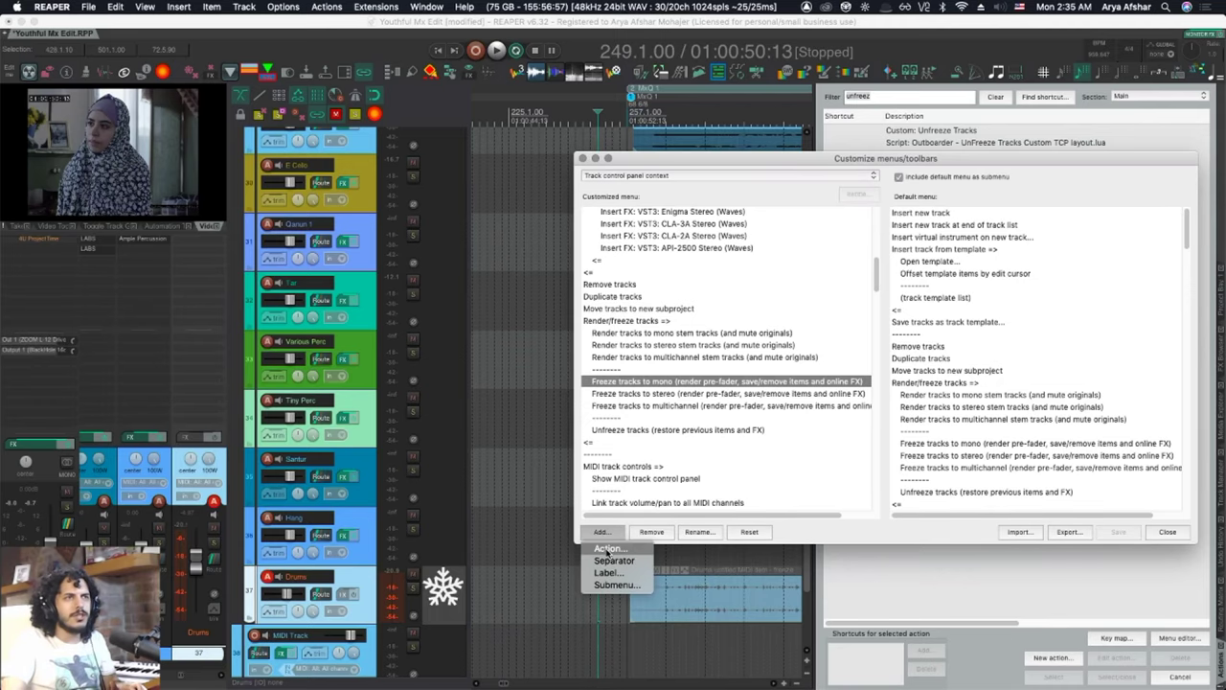
left_click(608, 548)
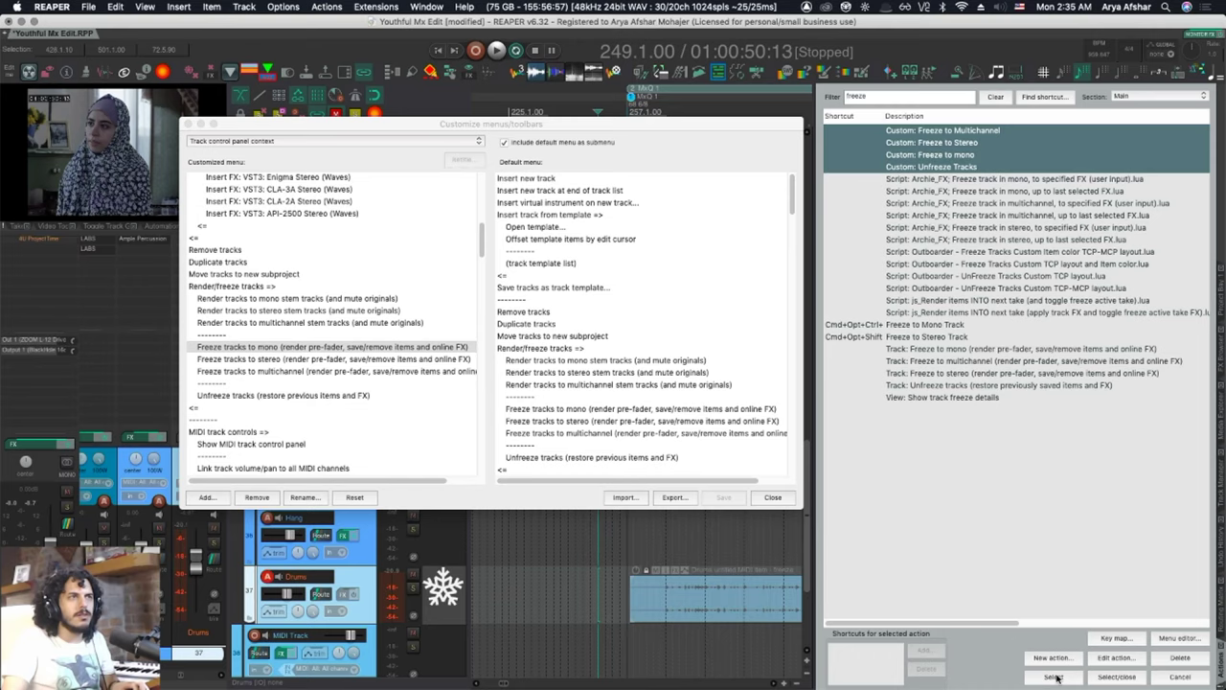
left_click(1054, 676)
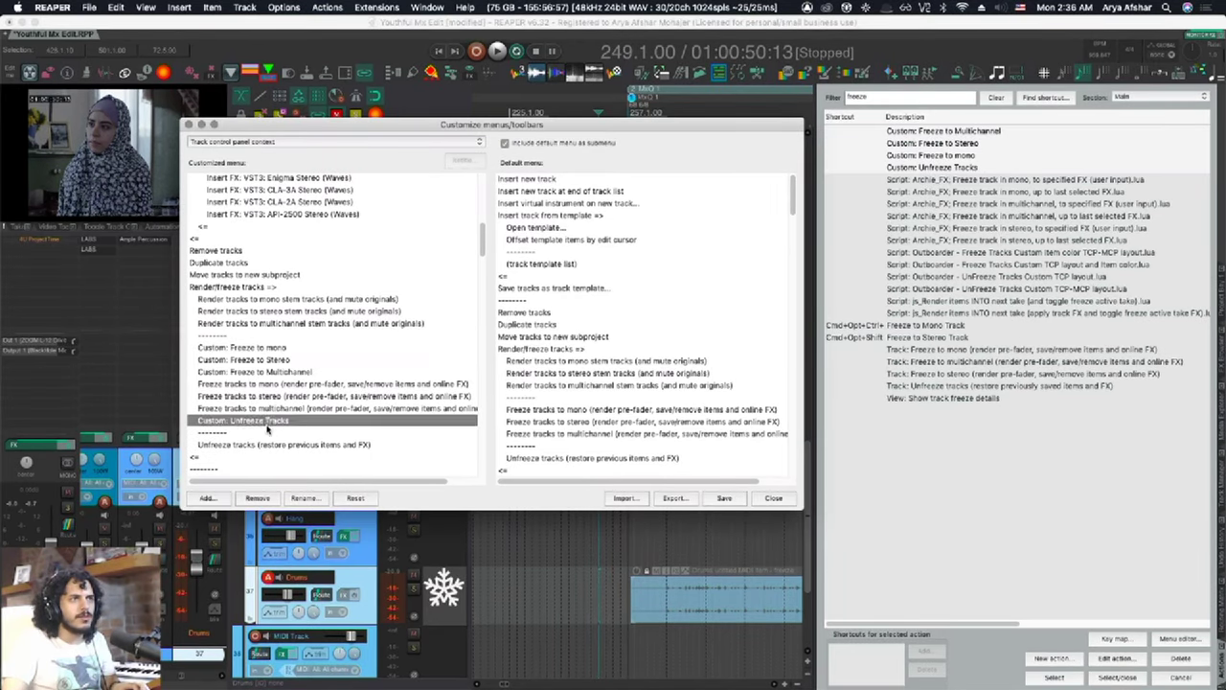
- Remove the stock Freeze tracks to mono, stereo and multichannel entries from the menu
left_click(257, 385)
left_click(253, 409)
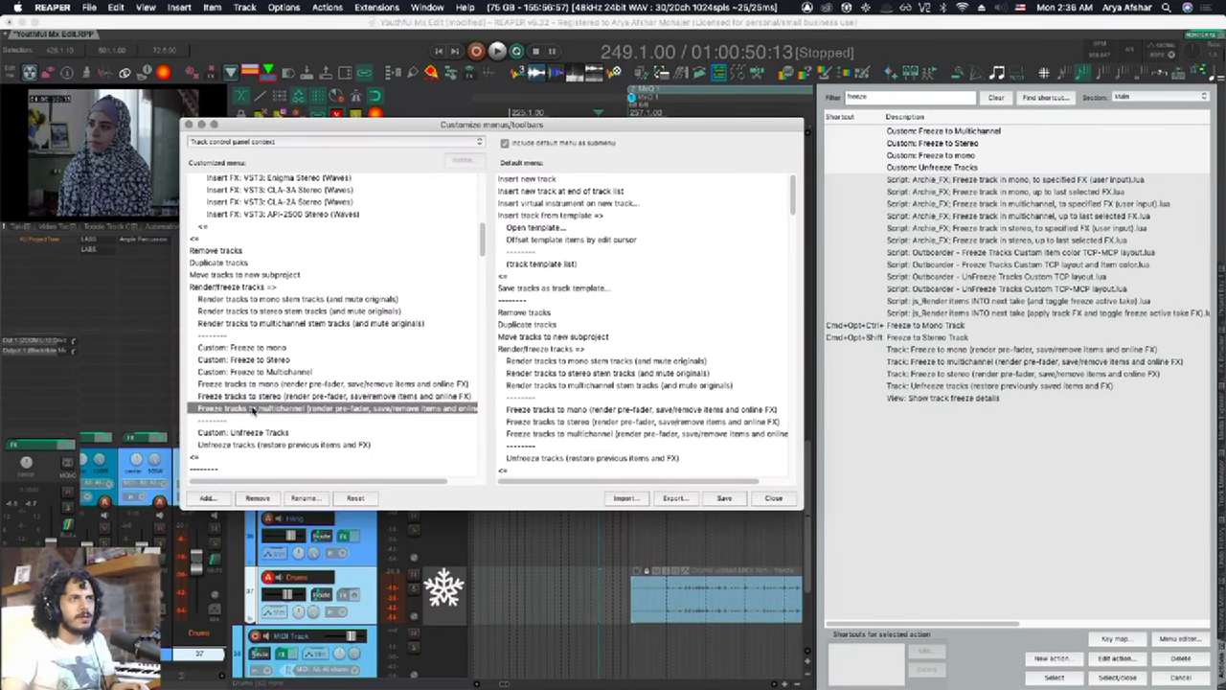
key("Up")
key("Up")
left_click(257, 497)
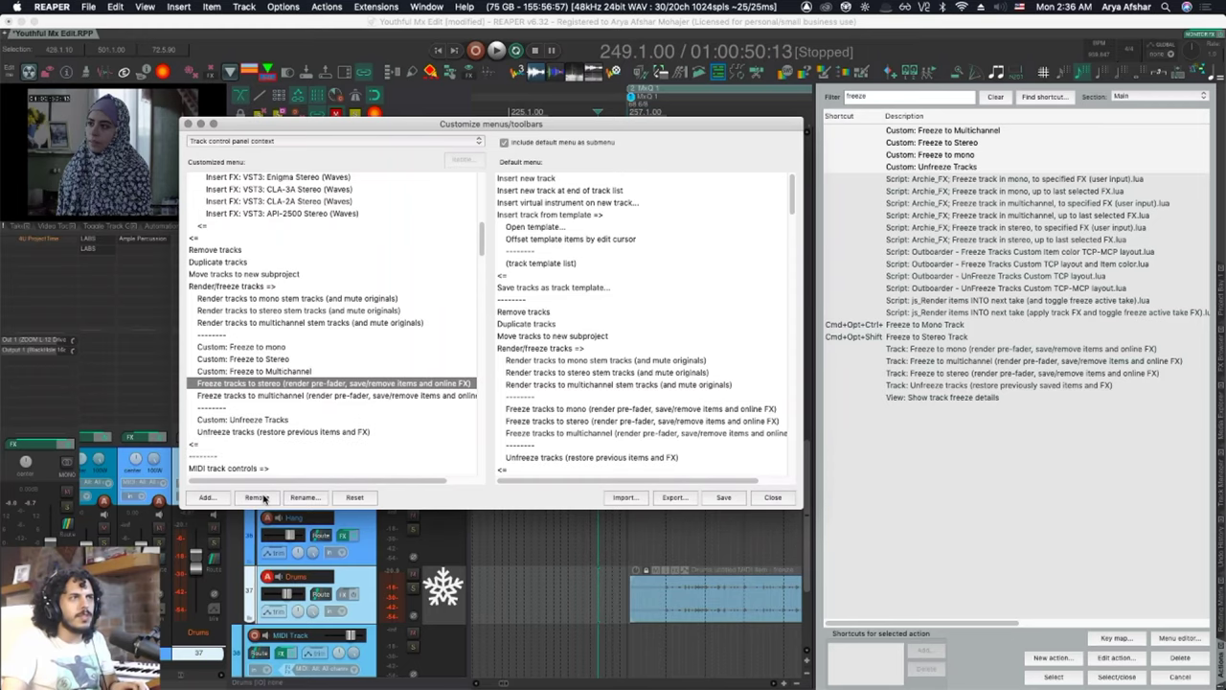
left_click(257, 497)
- Rename the custom entries to drop the 'Custom:' prefix
left_click(257, 497)
left_click(214, 346)
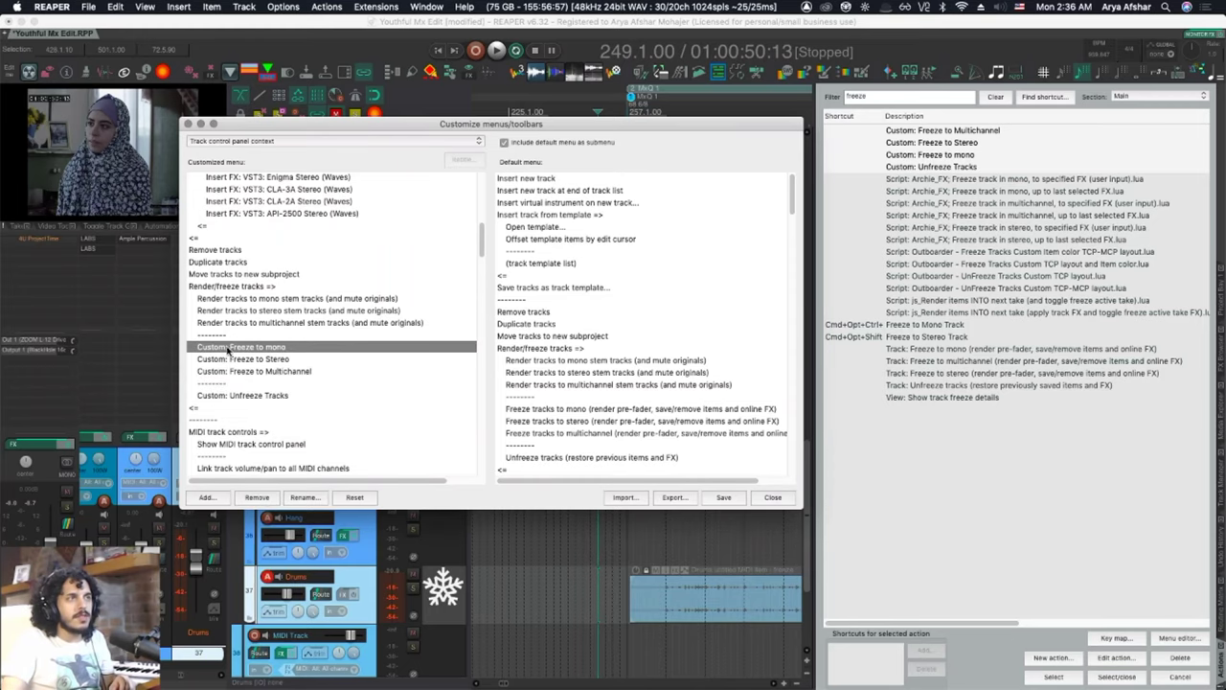
right_click(214, 350)
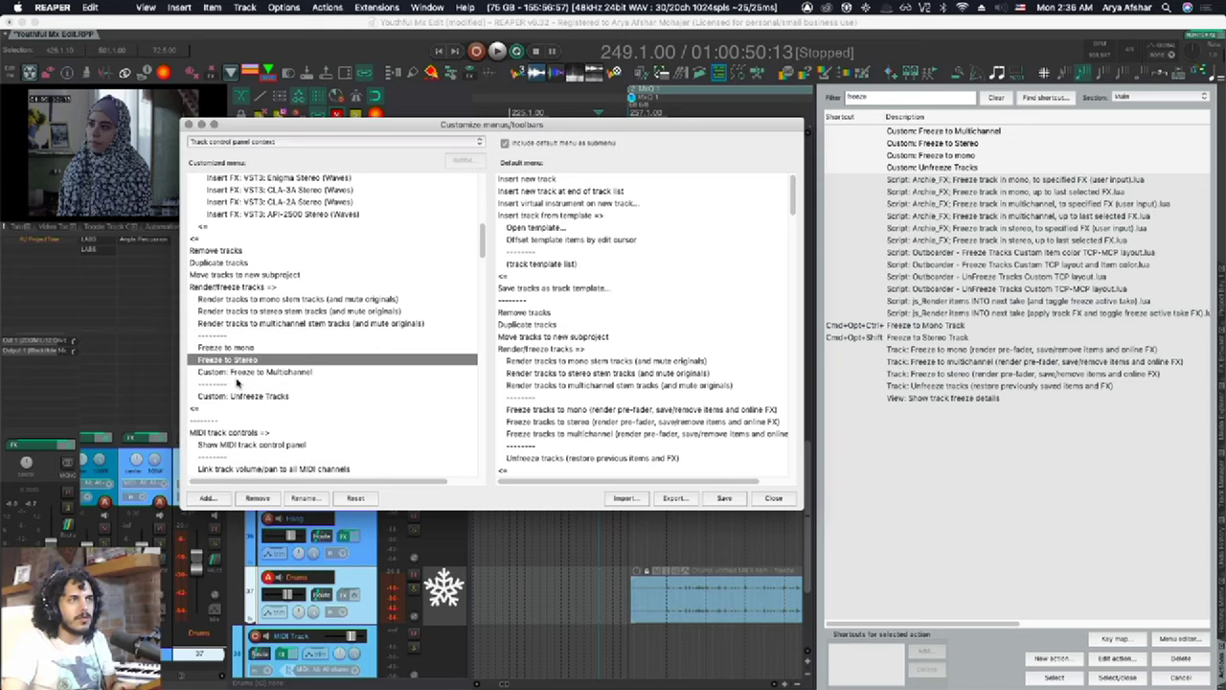
right_click(227, 395)
key("Escape")
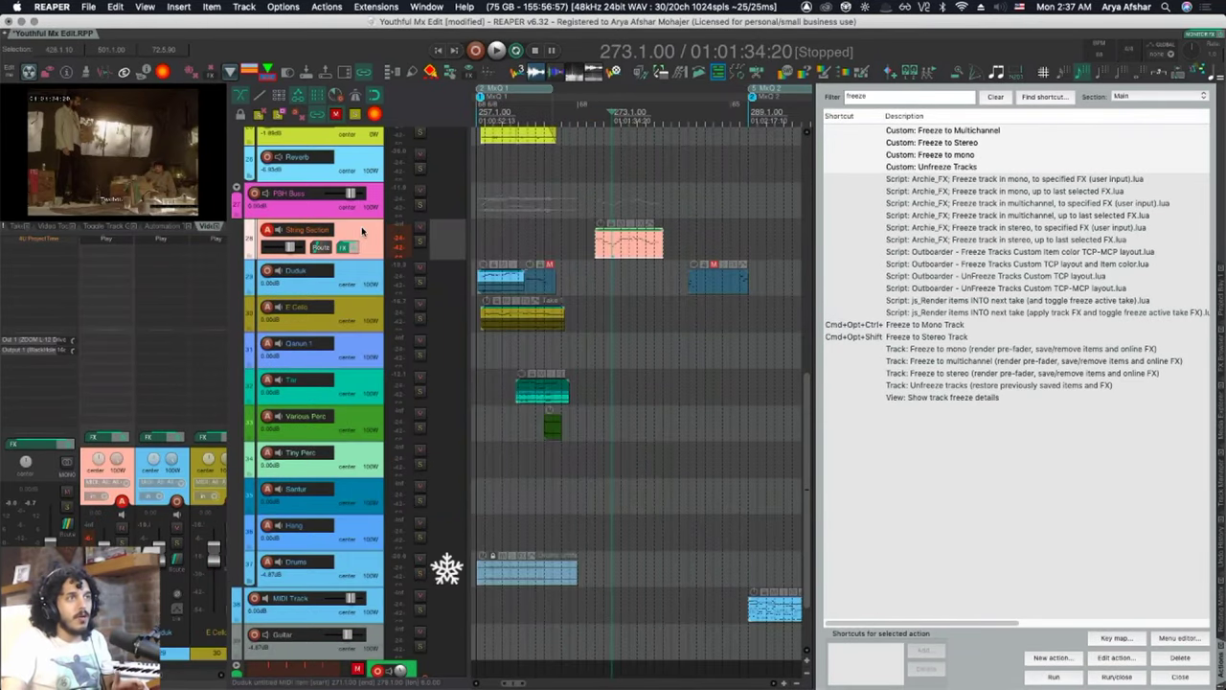
- Freeze the String Section track using Render/freeze tracks > Freeze to Stereo
right_click(362, 230)
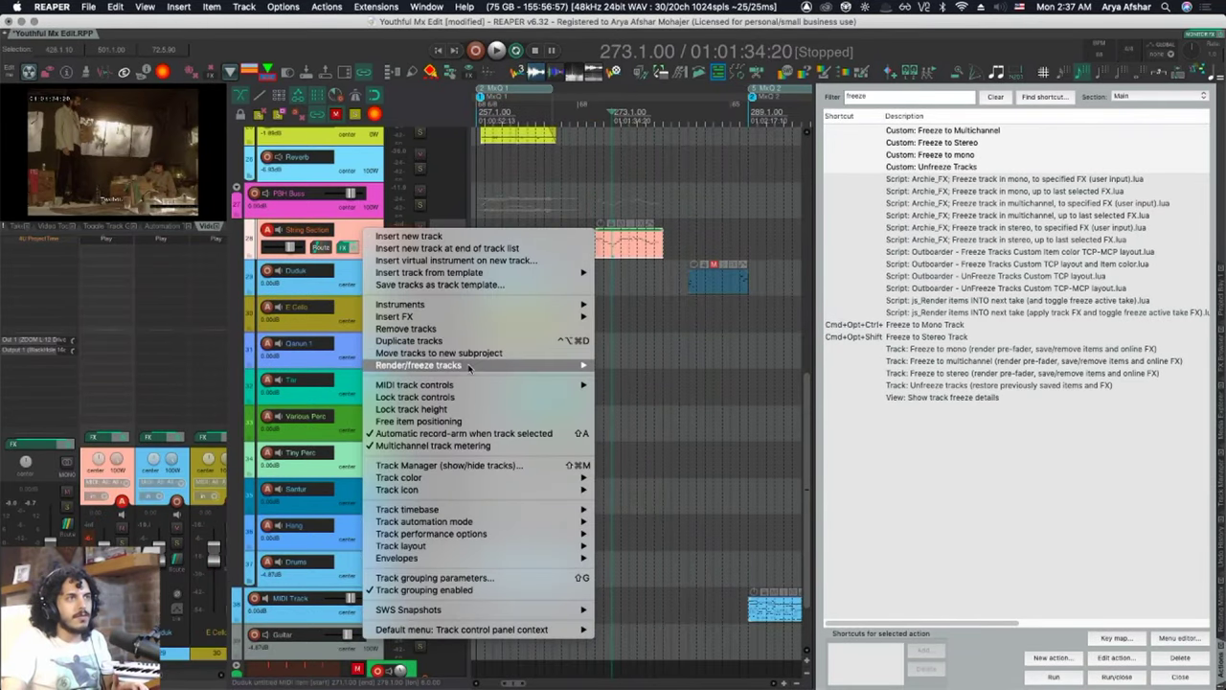
mouse_move(469, 368)
left_click(639, 424)
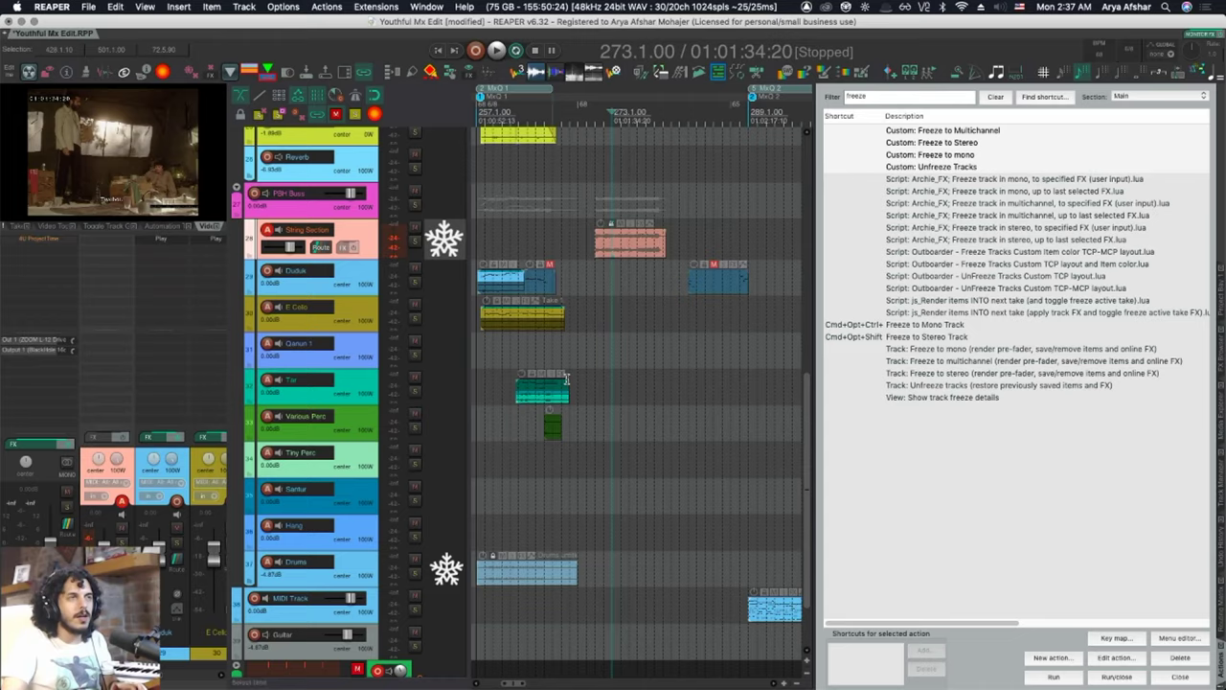
scroll(566, 378, "down", 5)
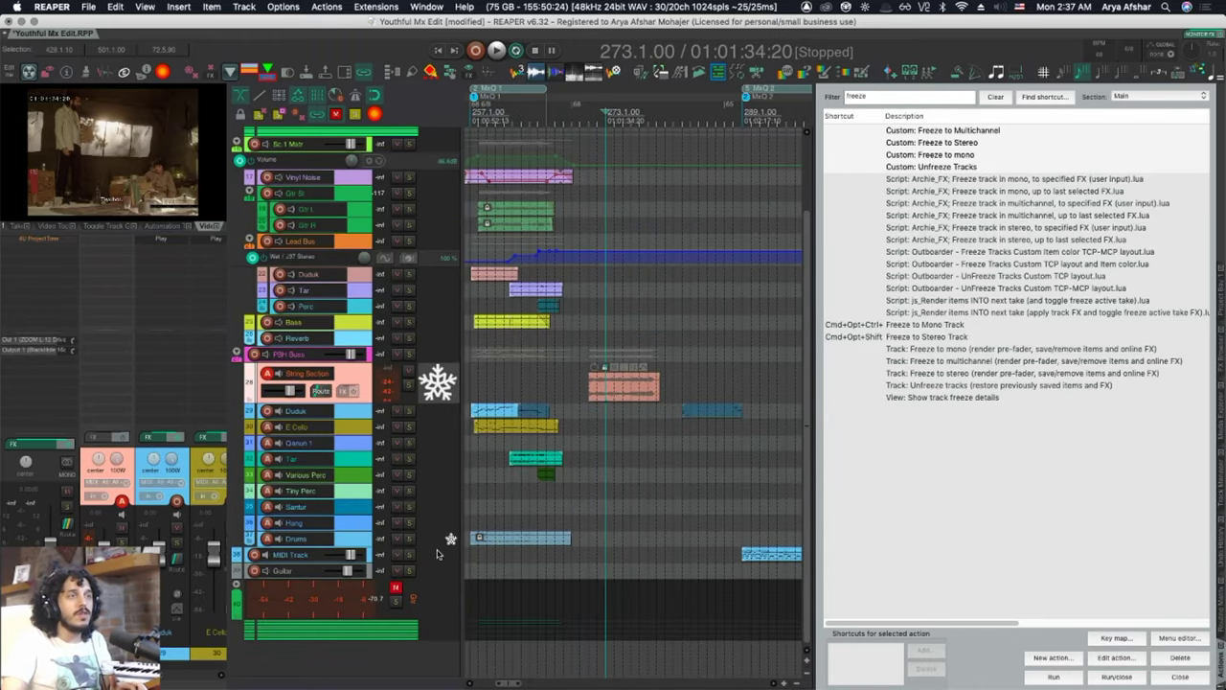
left_click(438, 540)
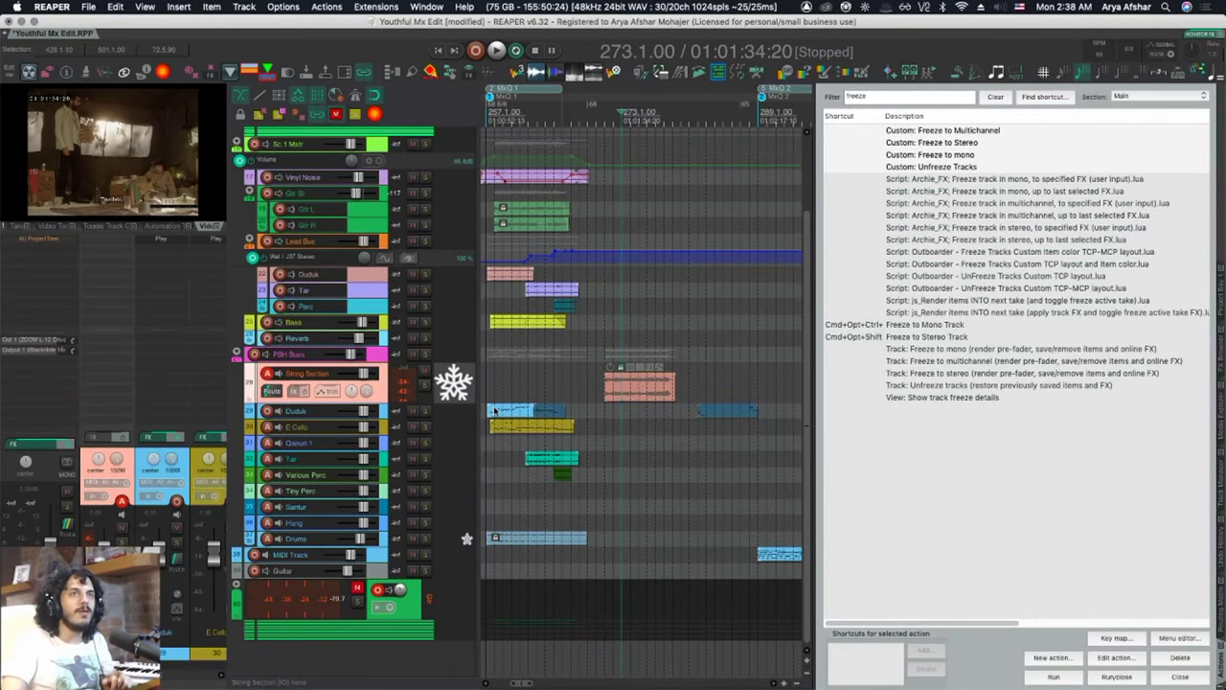
- Filter the Actions list by 'real' and select SWS/NF: Toggle render speed realtime/not limited
type("real")
left_click(1020, 203)
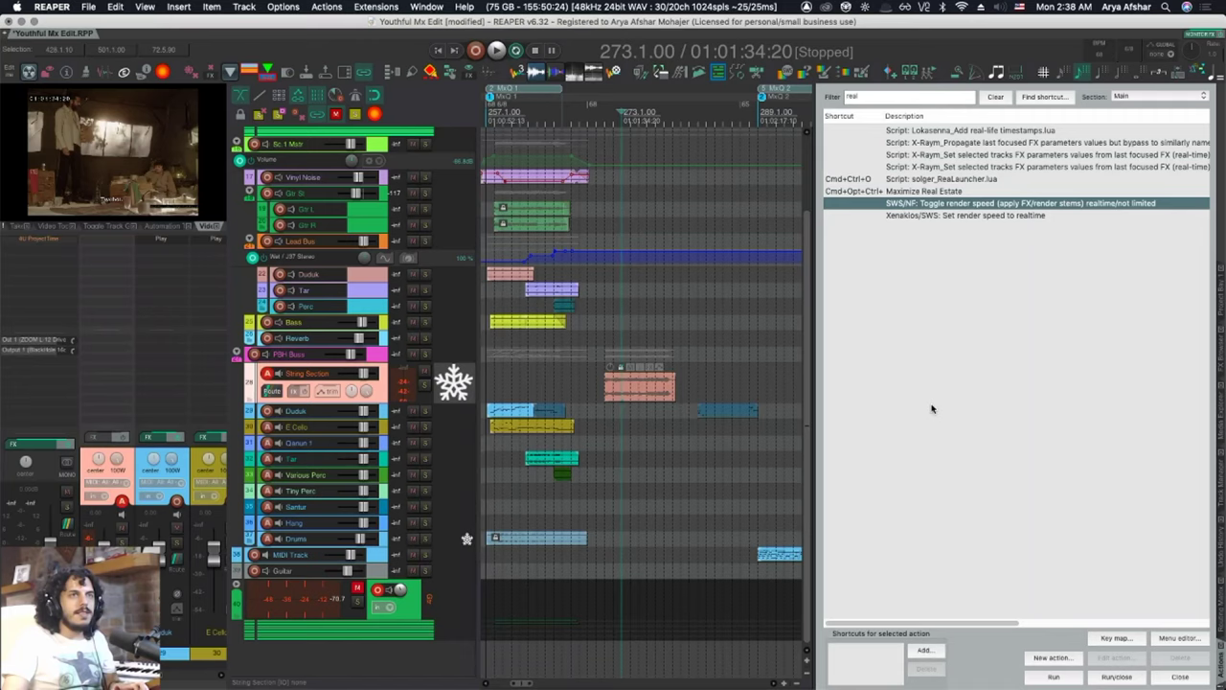
left_click_drag(940, 626, 981, 627)
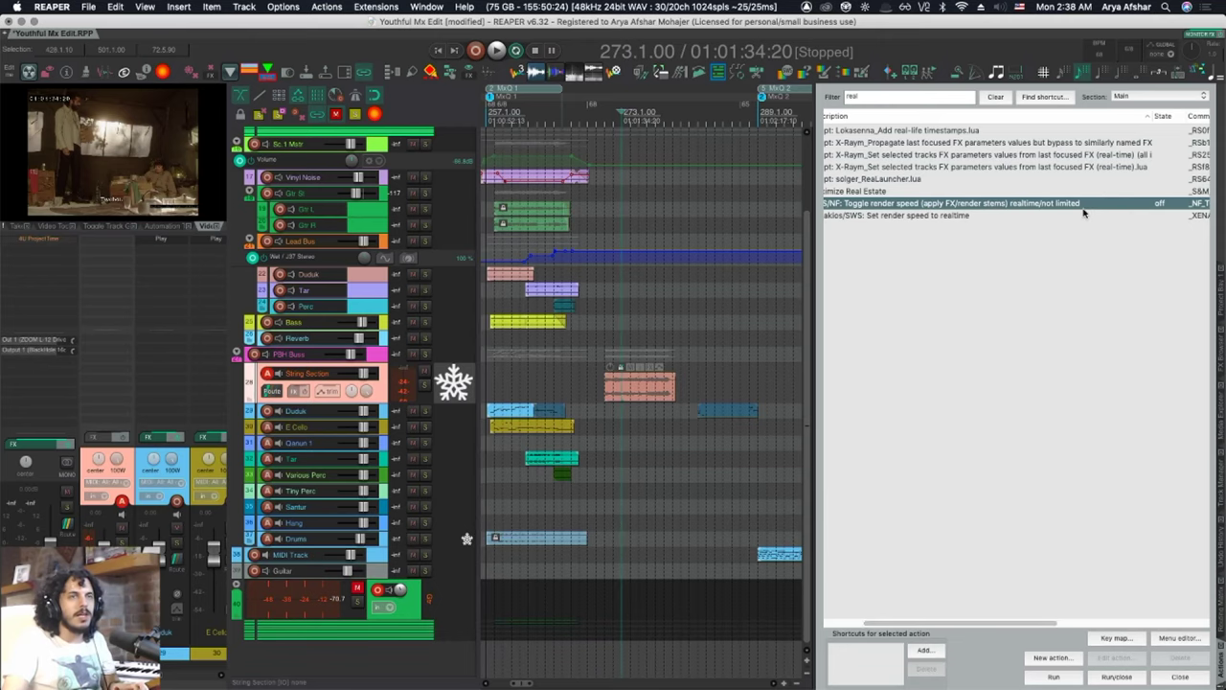
- Check the freeze options in the track context menu, including on the Duduk track
right_click(528, 411)
left_click(591, 414)
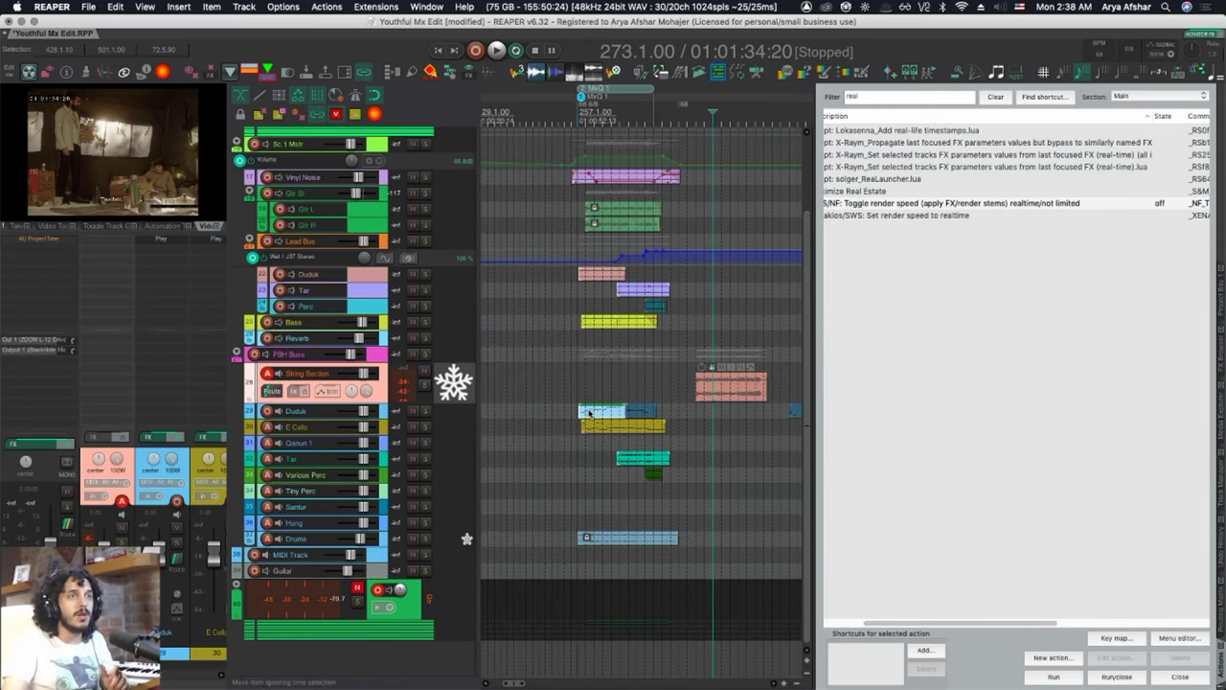
right_click(589, 413)
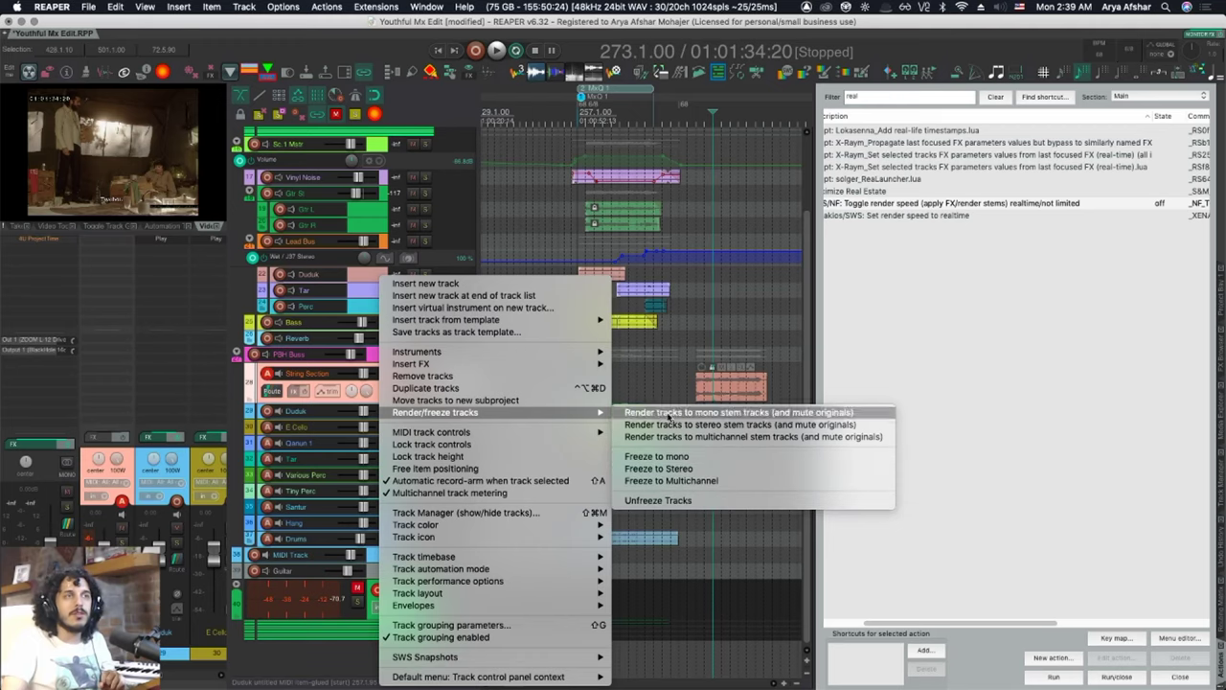
left_click(669, 413)
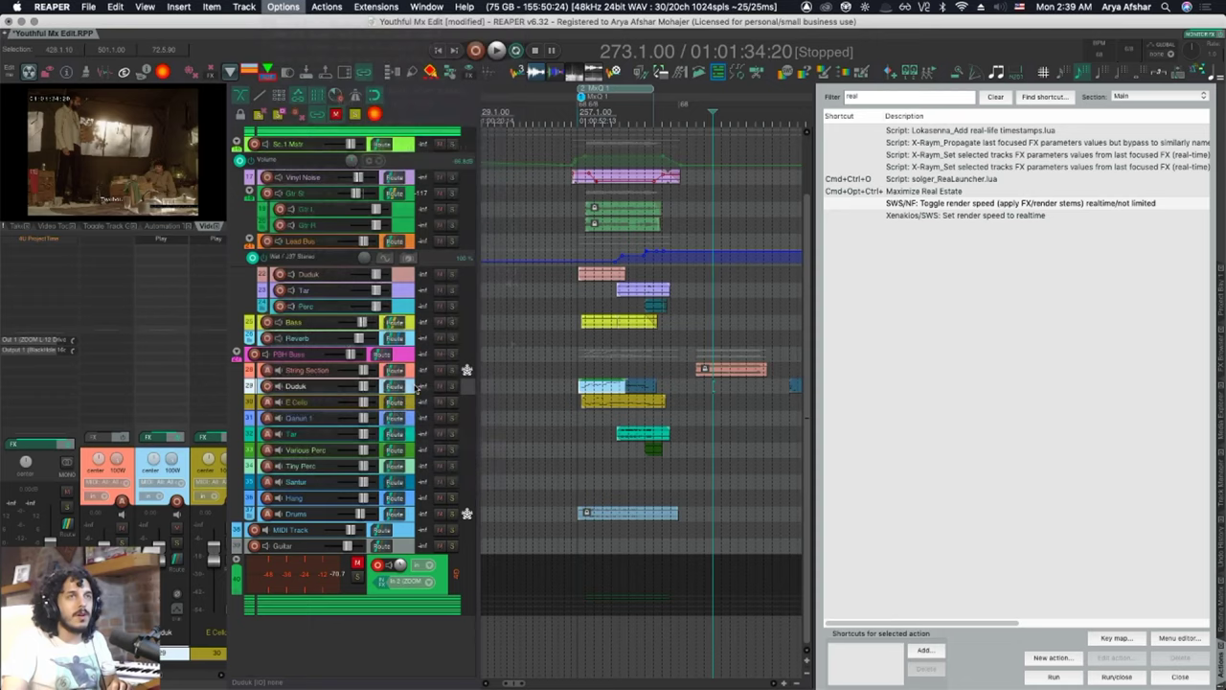
- Add the Toggle render speed action to the track menu just above Unfreeze Tracks
key("super+alt+m")
scroll(252, 242, "down", 5)
scroll(252, 243, "down", 3)
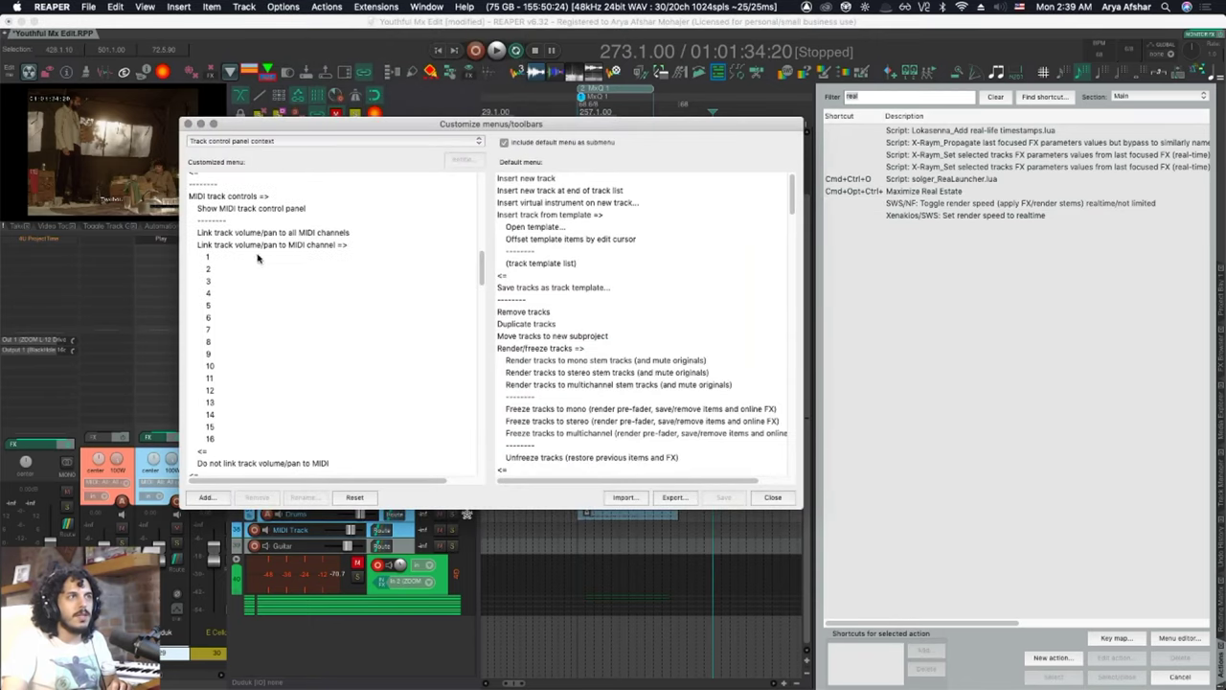
scroll(263, 268, "up", 3)
left_click(258, 272)
scroll(268, 268, "up", 2)
left_click(1026, 628)
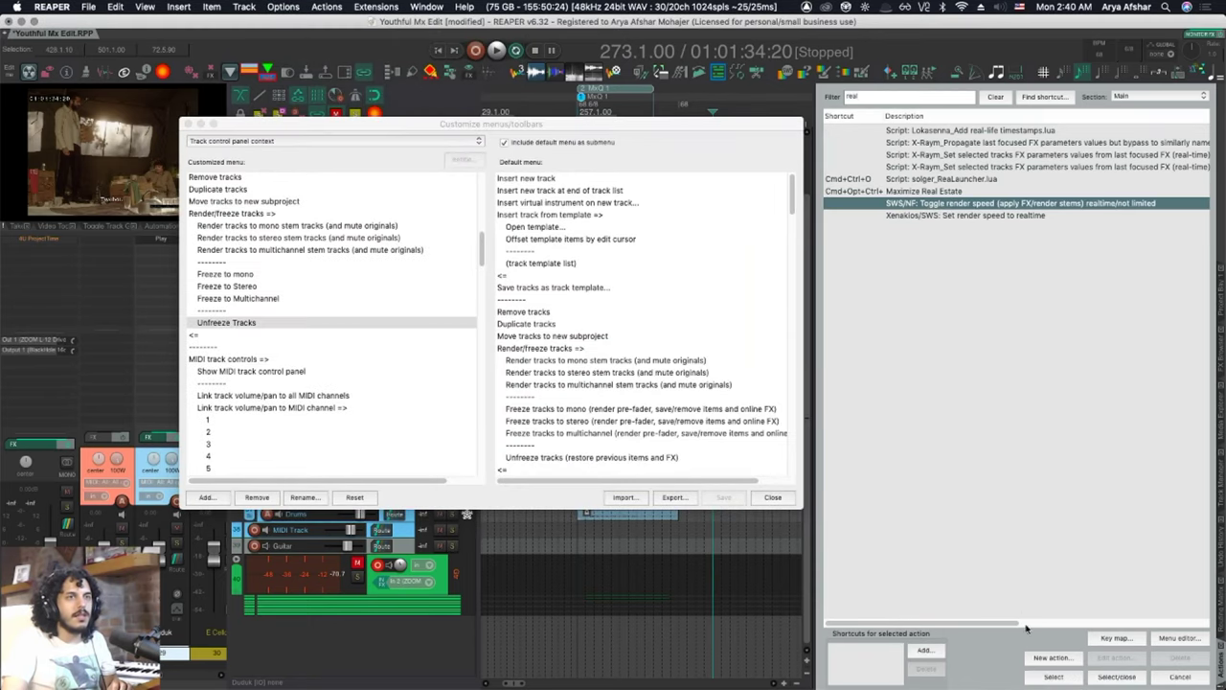
left_click(1053, 677)
- Rename the new entry, deleting '(apply FX/render stems)' from its name
right_click(253, 323)
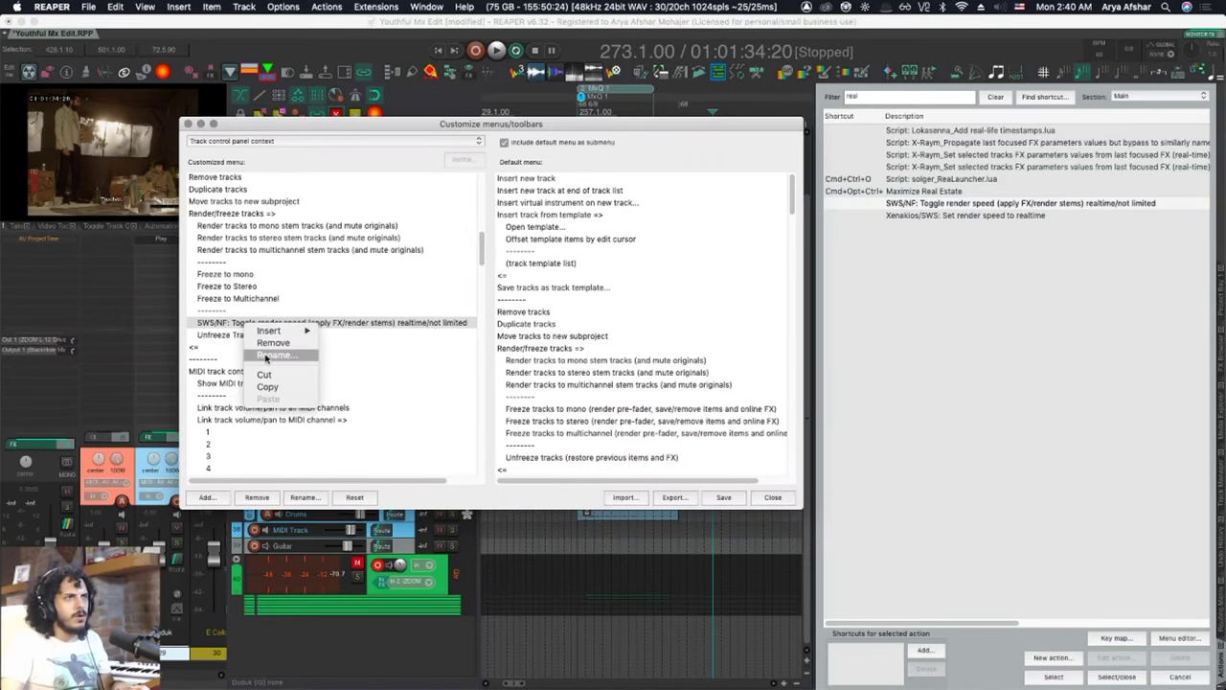
left_click(271, 355)
left_click_drag(280, 345, 357, 351)
key("BackSpace")
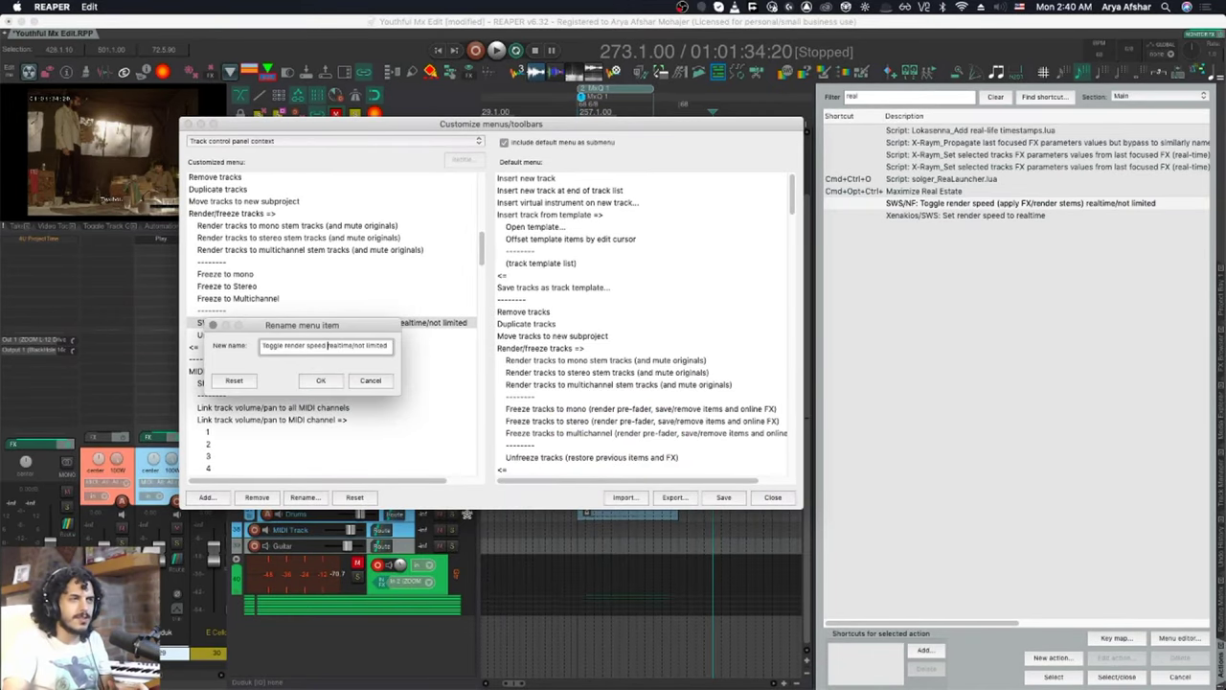
left_click(322, 381)
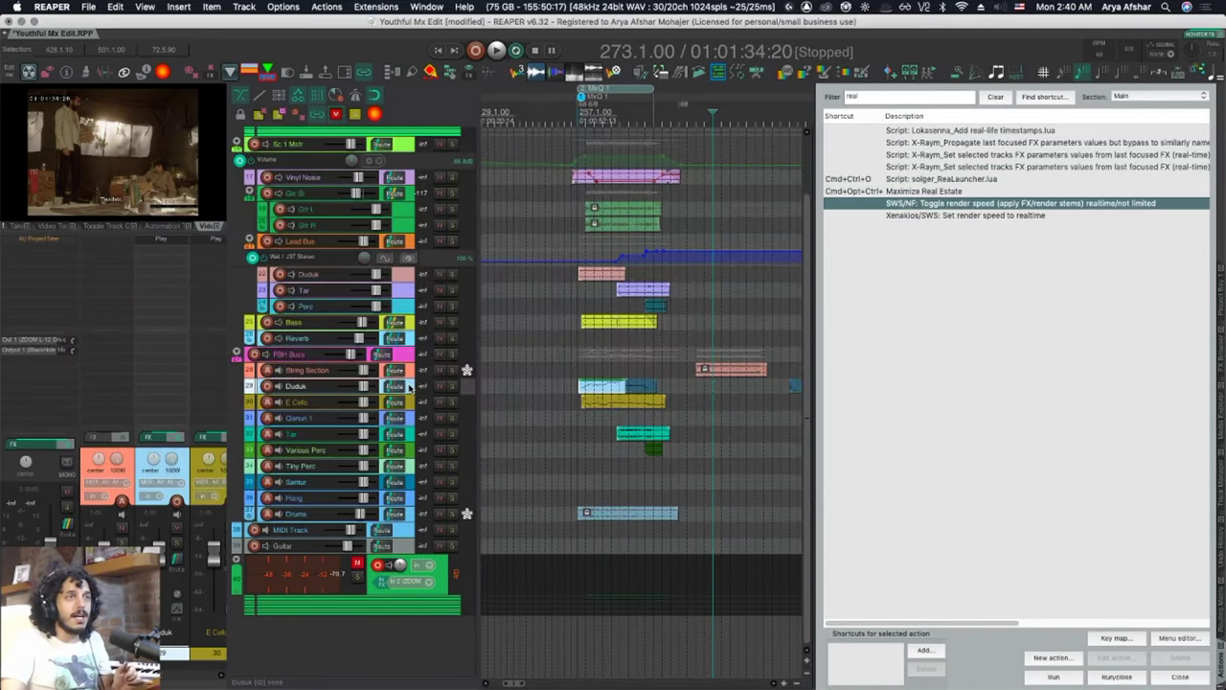
left_click(413, 401)
- Switch render speed to realtime and freeze the E Cello track to stereo
right_click(410, 386)
mouse_move(536, 412)
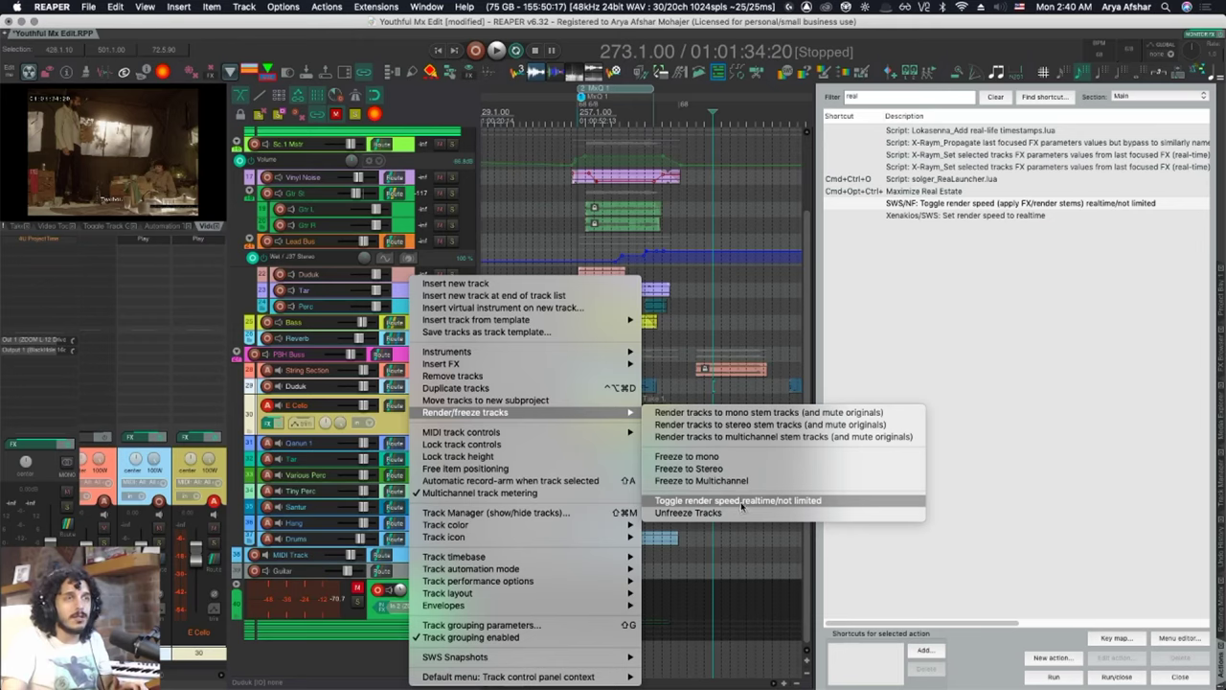
left_click(743, 505)
right_click(410, 386)
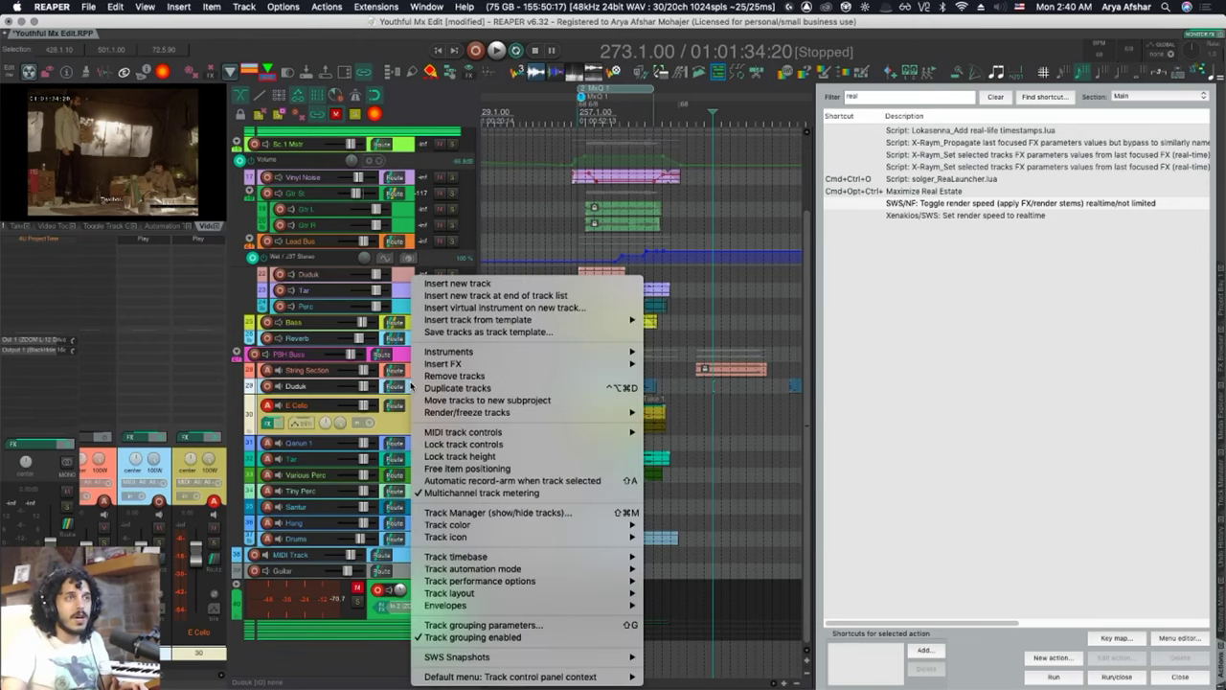
mouse_move(536, 412)
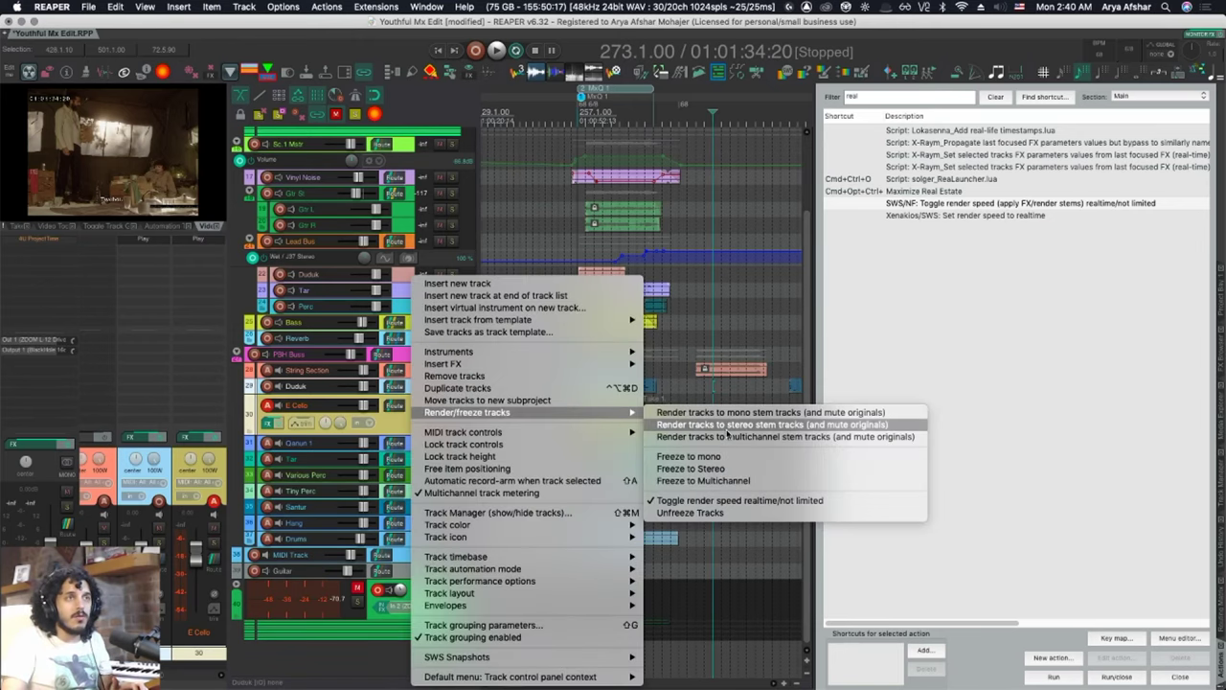
left_click(726, 426)
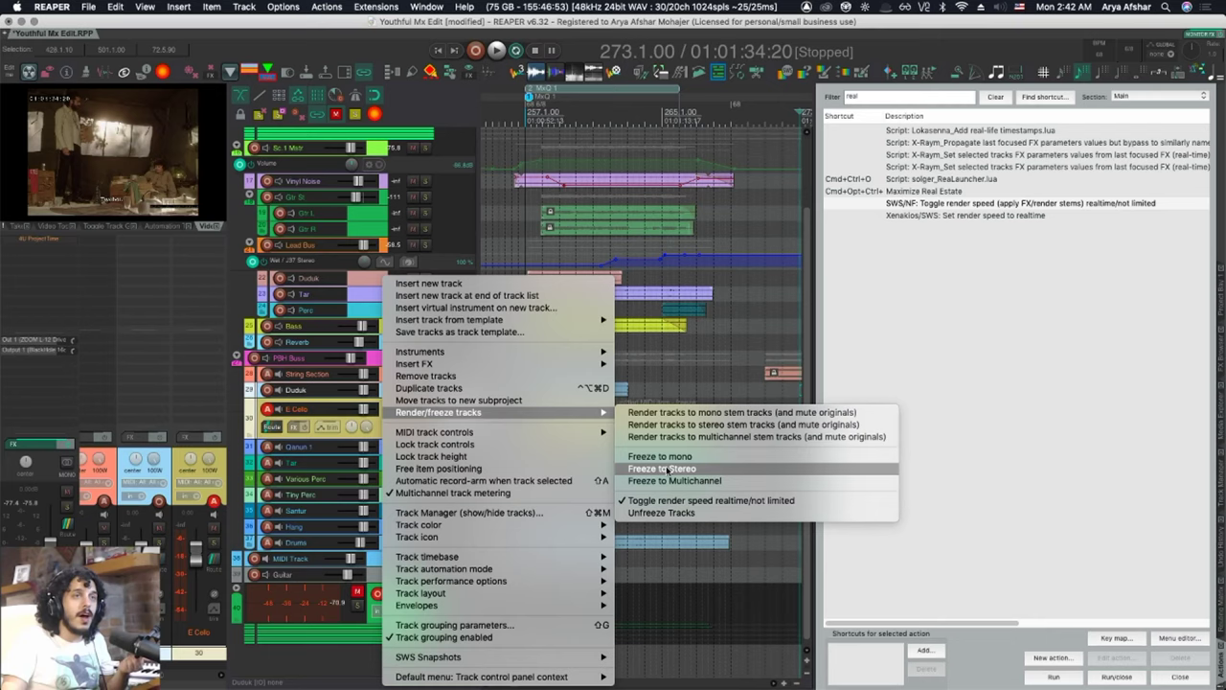
left_click(667, 516)
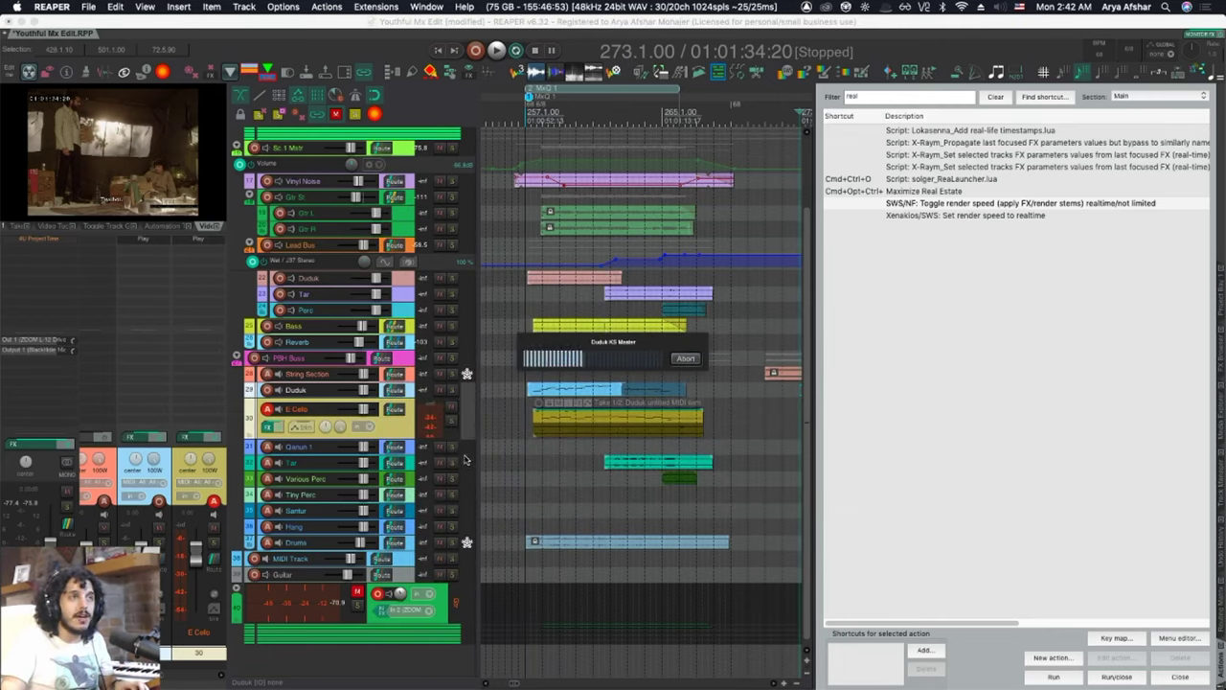
- Toggle render speed back to not limited from the track menu
right_click(412, 450)
mouse_move(536, 412)
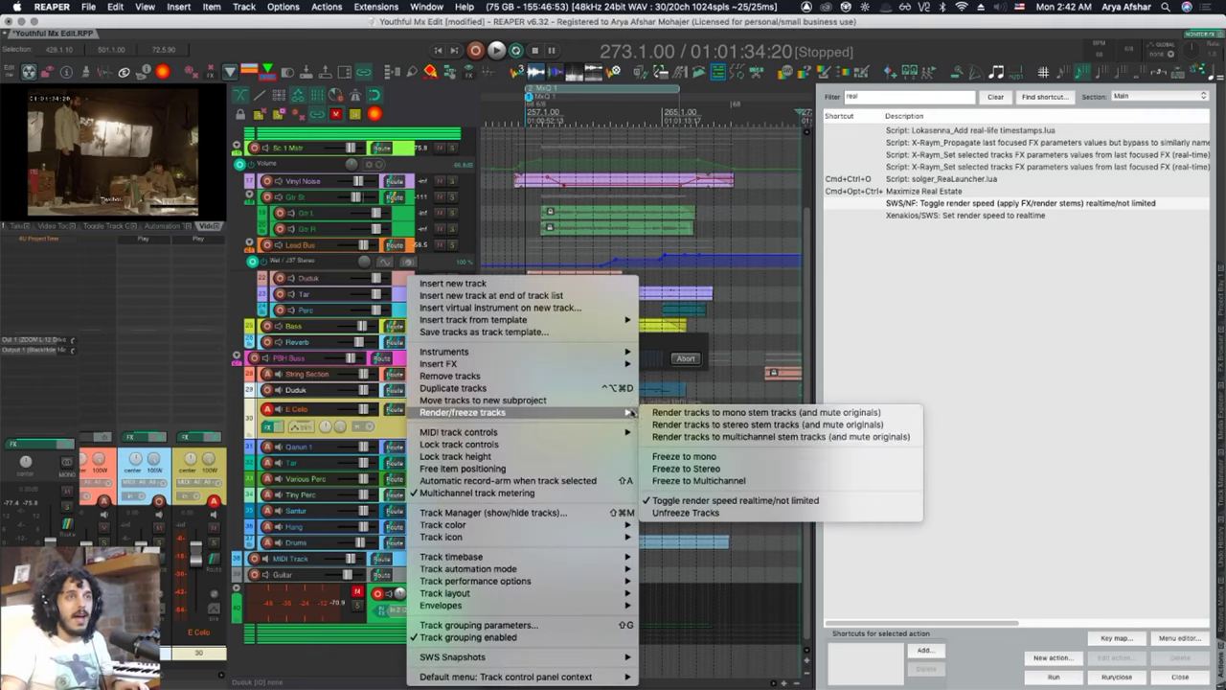
left_click(725, 500)
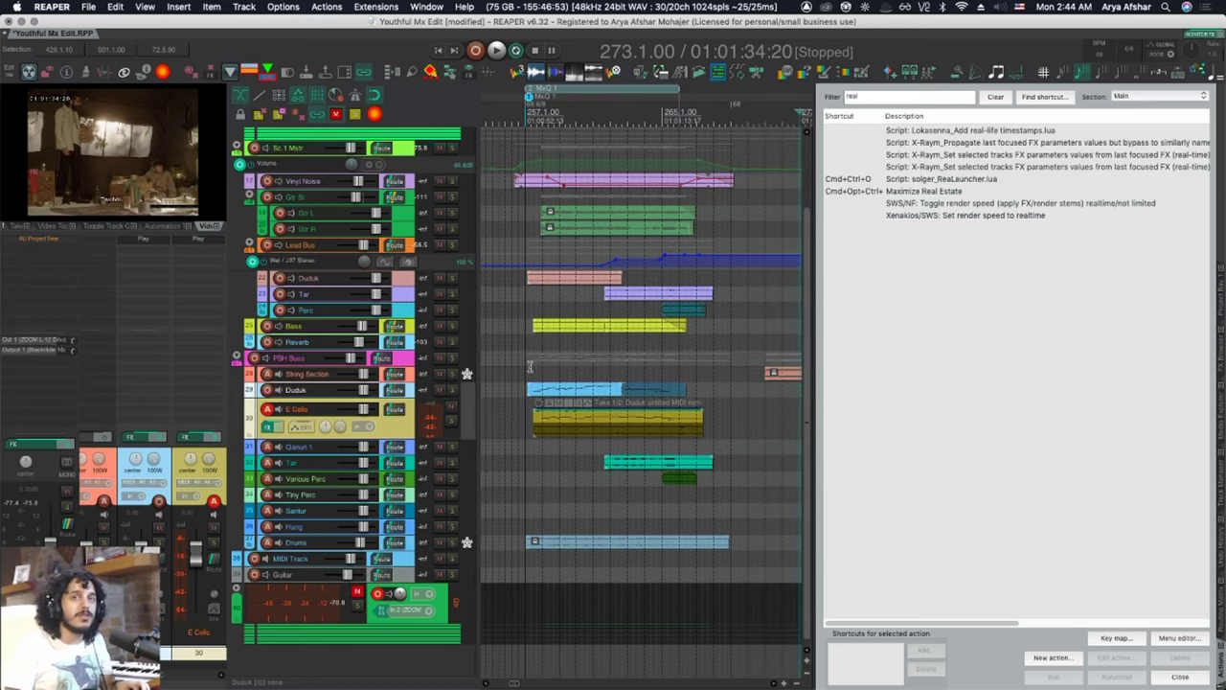
- Move the edit cursor to 268.1.00 on the Gtr L track in the arrange view
left_click(711, 220)
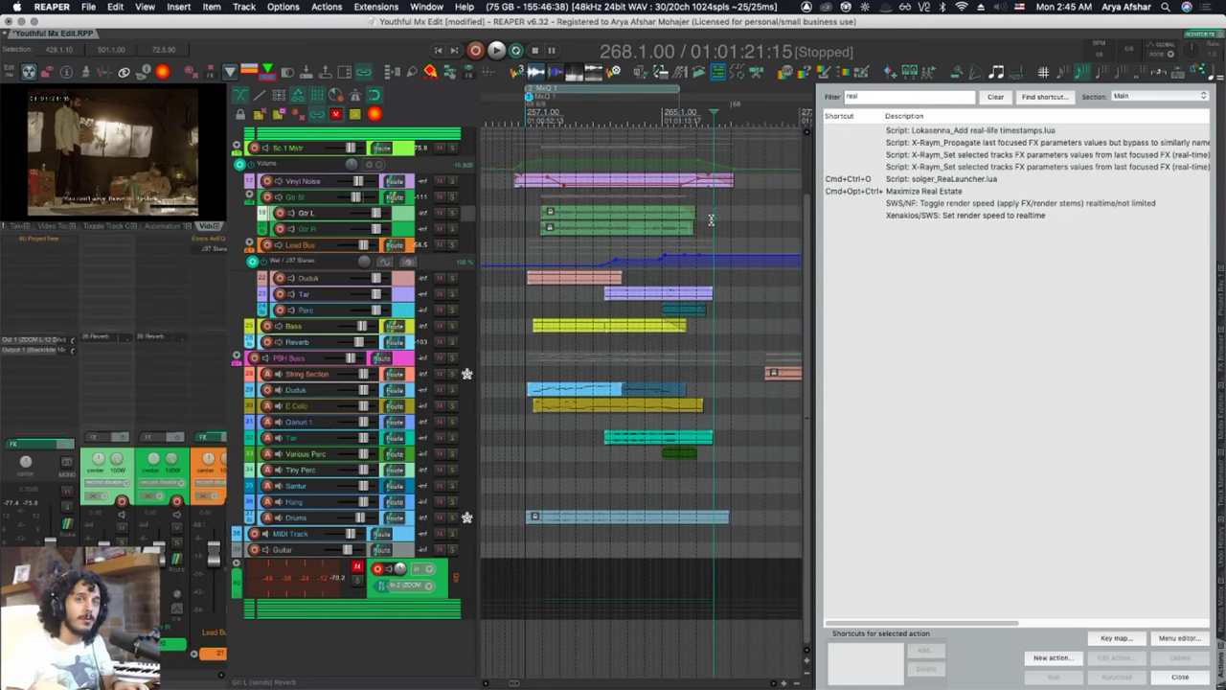